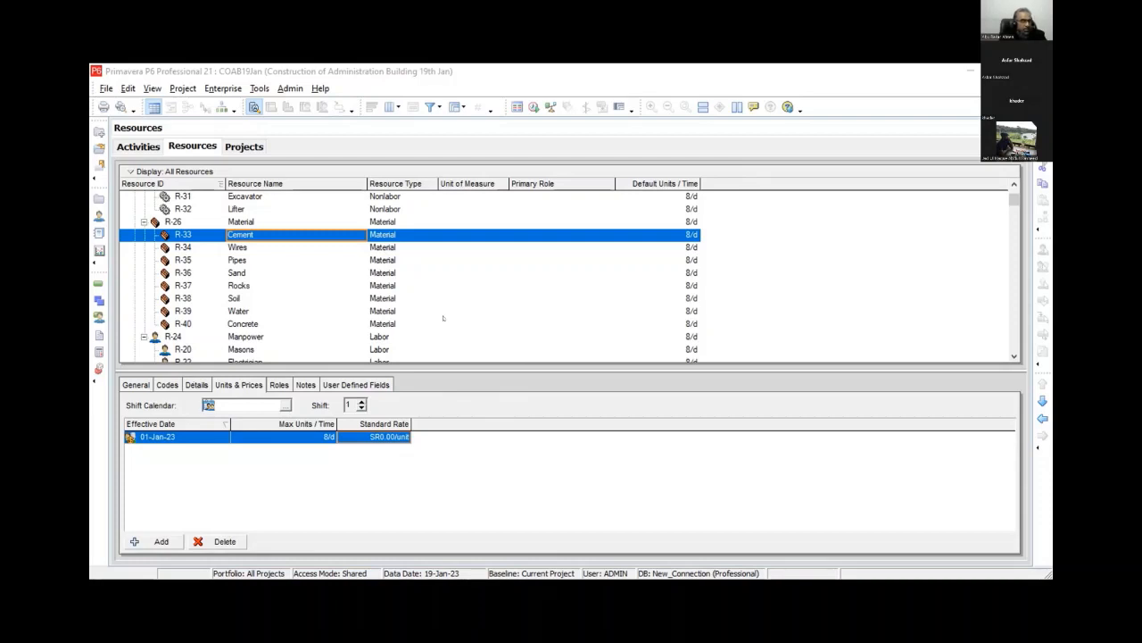
- Open the Details tab of the selected CEMENT material resource
left_click(196, 385)
mouse_move(407, 423)
left_mouse_down()
mouse_move(450, 418)
mouse_move(428, 437)
mouse_move(396, 422)
mouse_move(390, 451)
mouse_move(407, 456)
left_mouse_up()
mouse_move(406, 457)
left_mouse_down()
mouse_move(392, 462)
mouse_move(471, 446)
left_mouse_up()
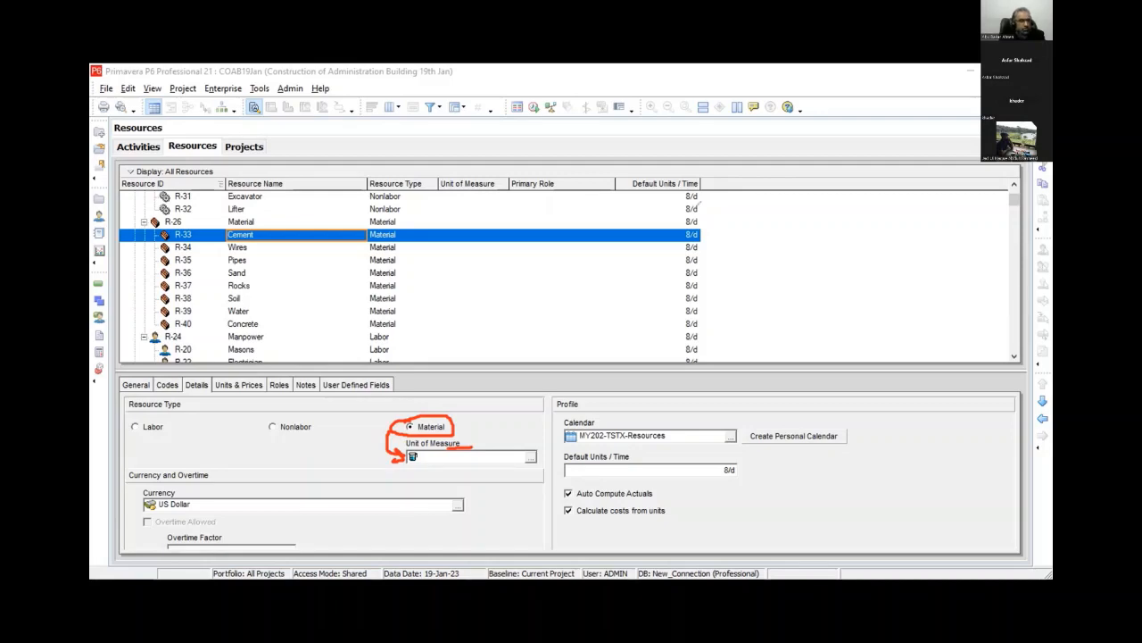
left_click(698, 205)
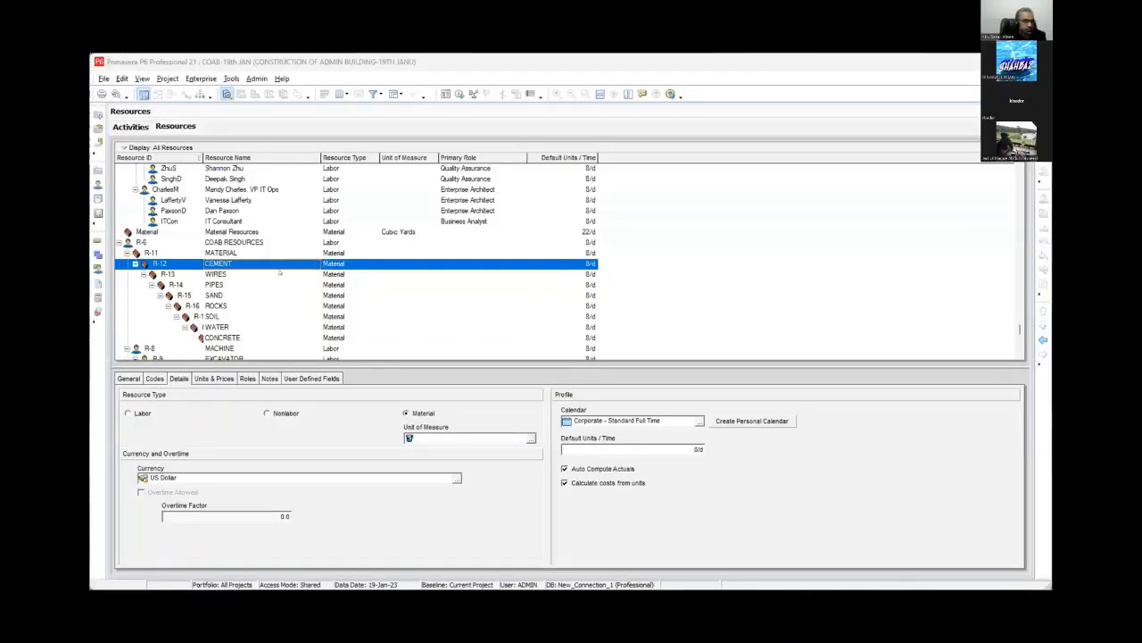
left_click(423, 78)
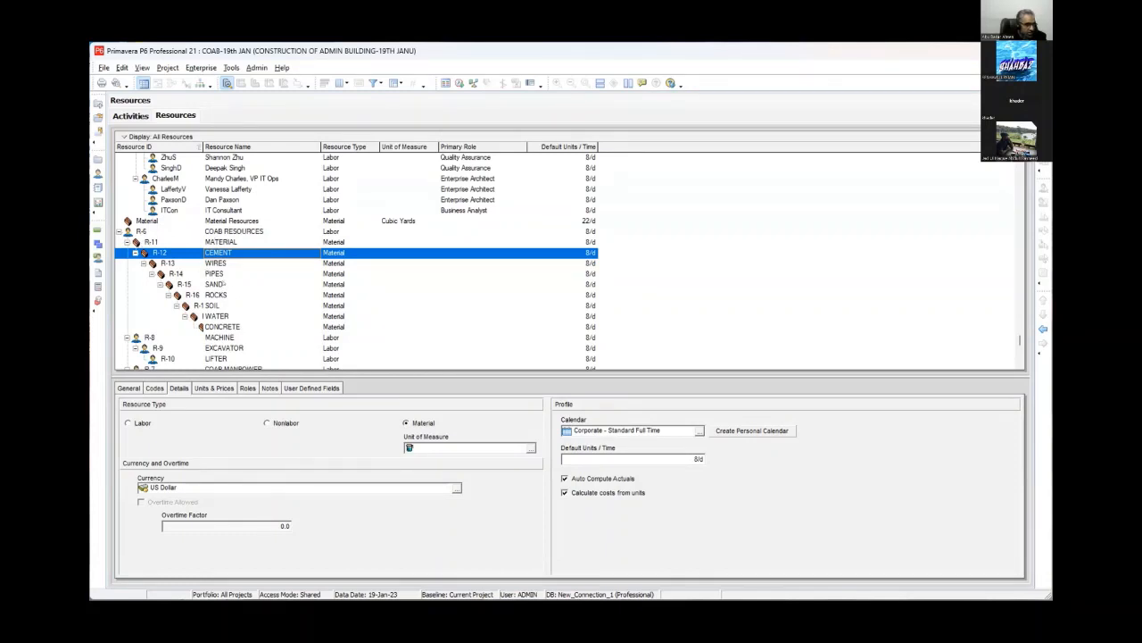
- Promote the CONCRETE and WATER resources one level in the resource hierarchy
left_click(223, 328)
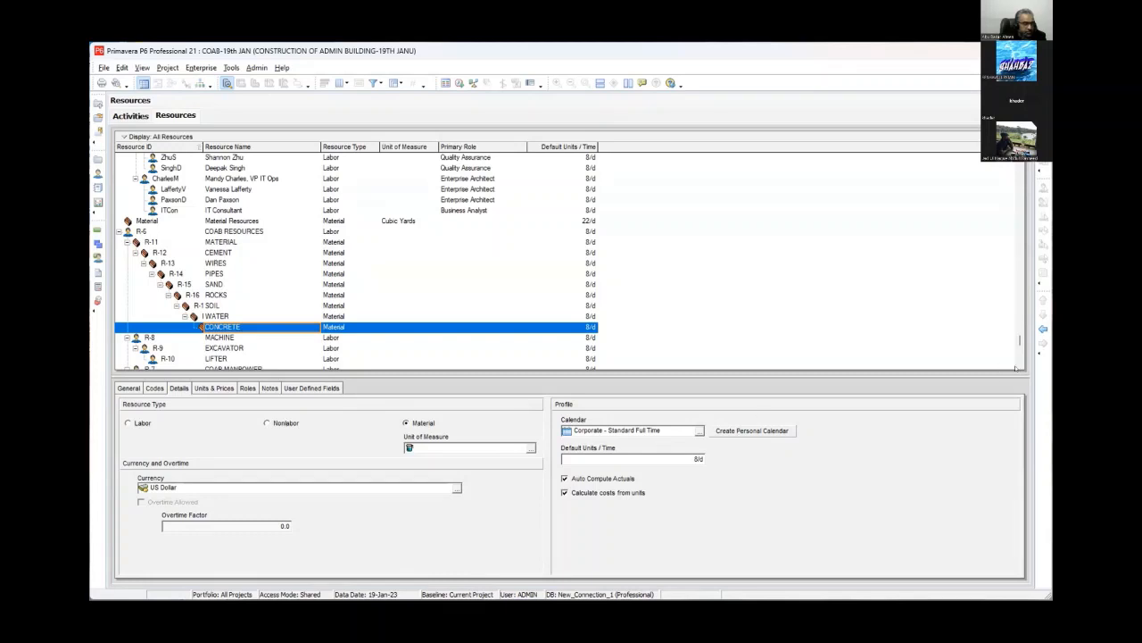
left_click(1041, 329)
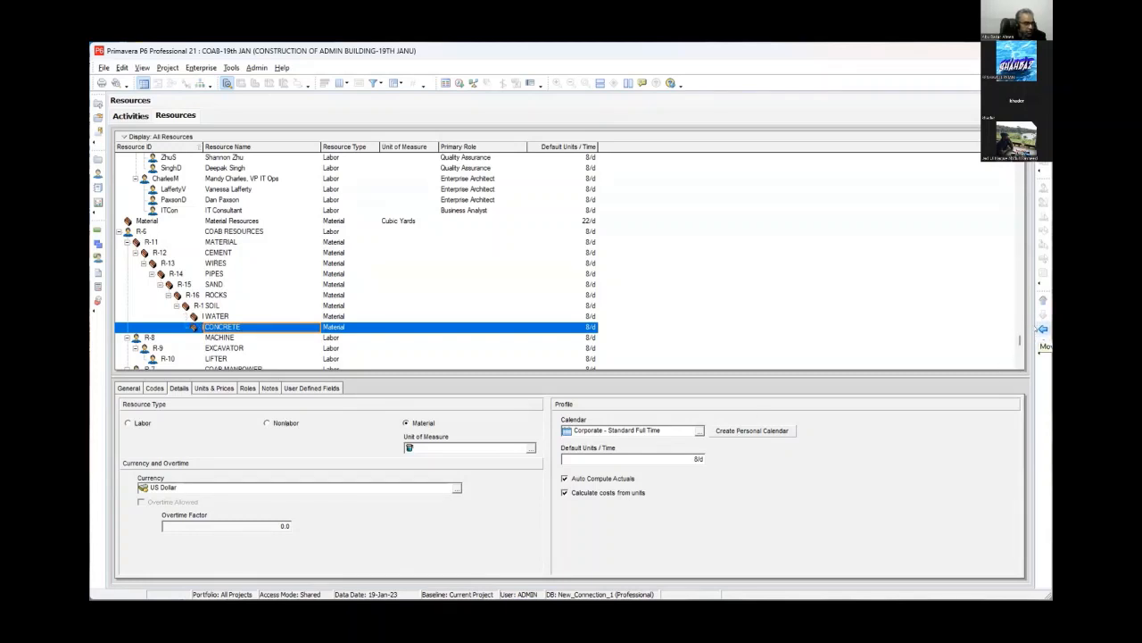
key("Up")
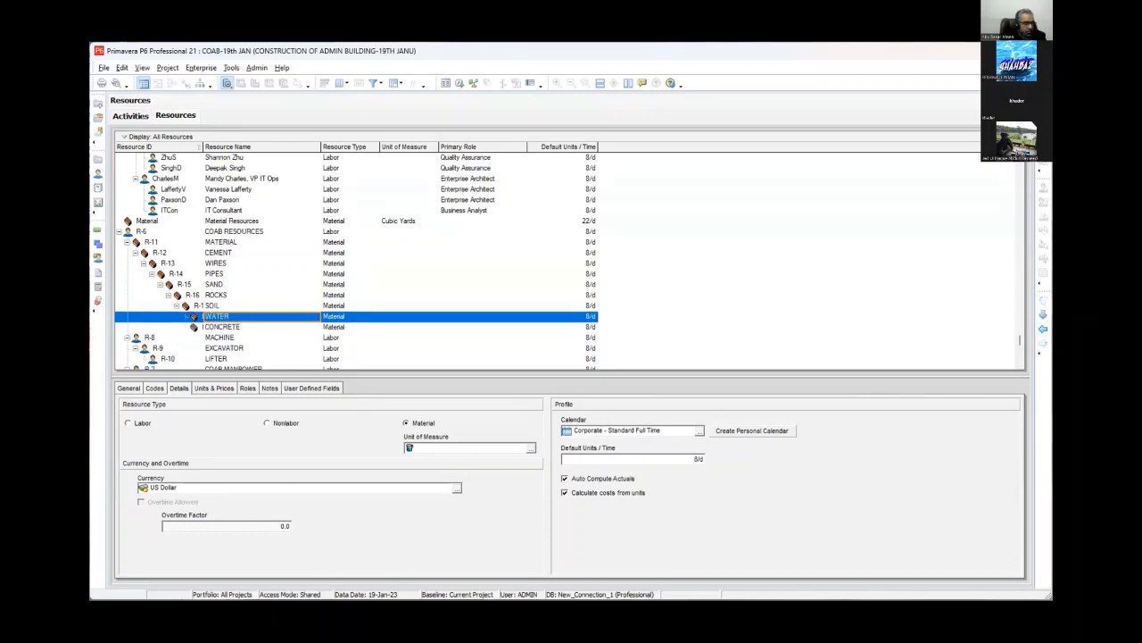
left_click(1043, 329)
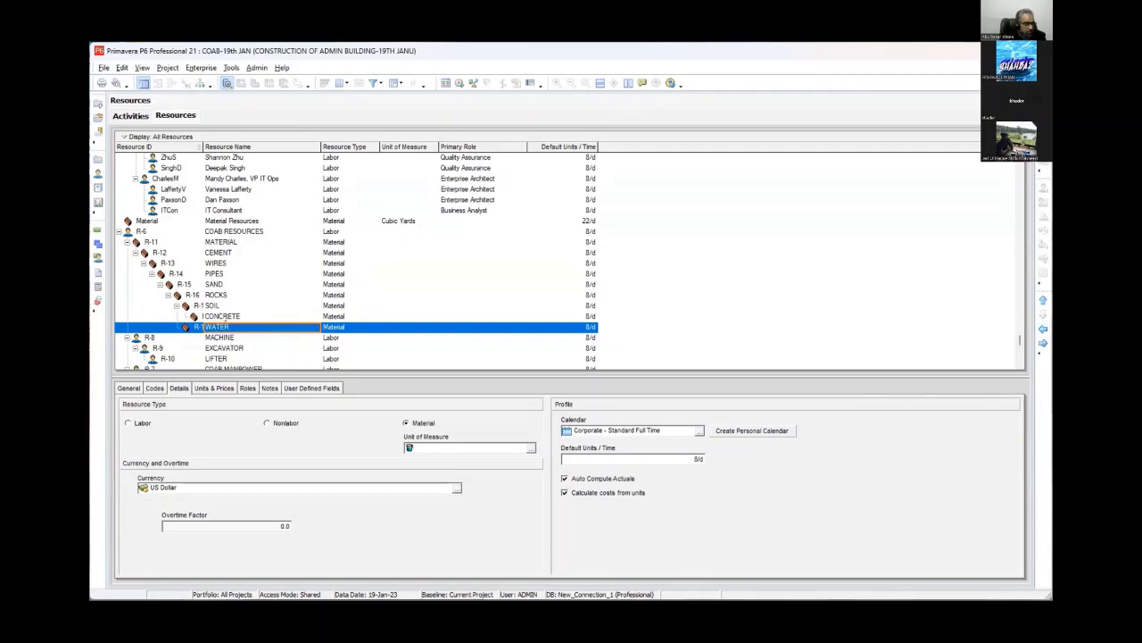
- Promote the ROCKS resource two levels and the PIPES resource one level in the resource hierarchy
left_click(198, 315)
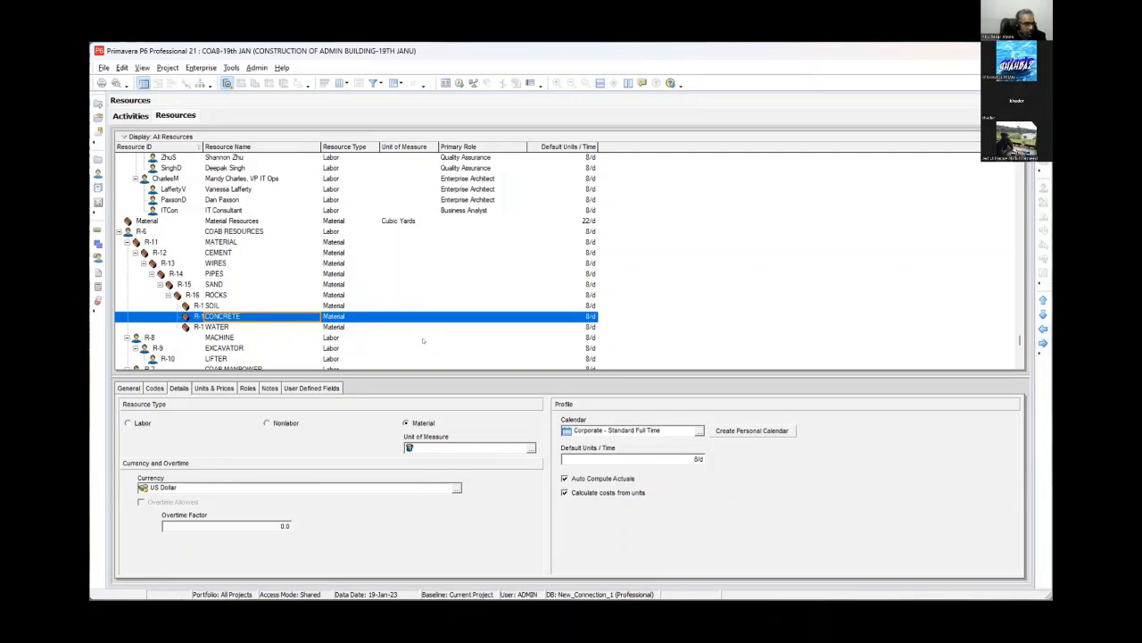
left_click(213, 295)
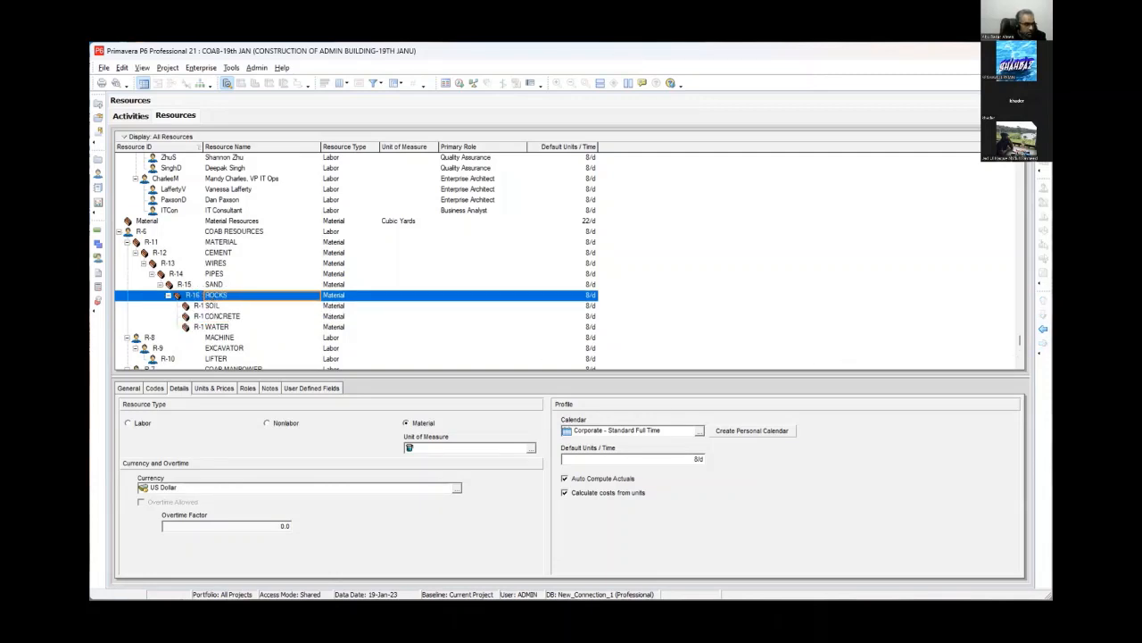
left_click(1043, 331)
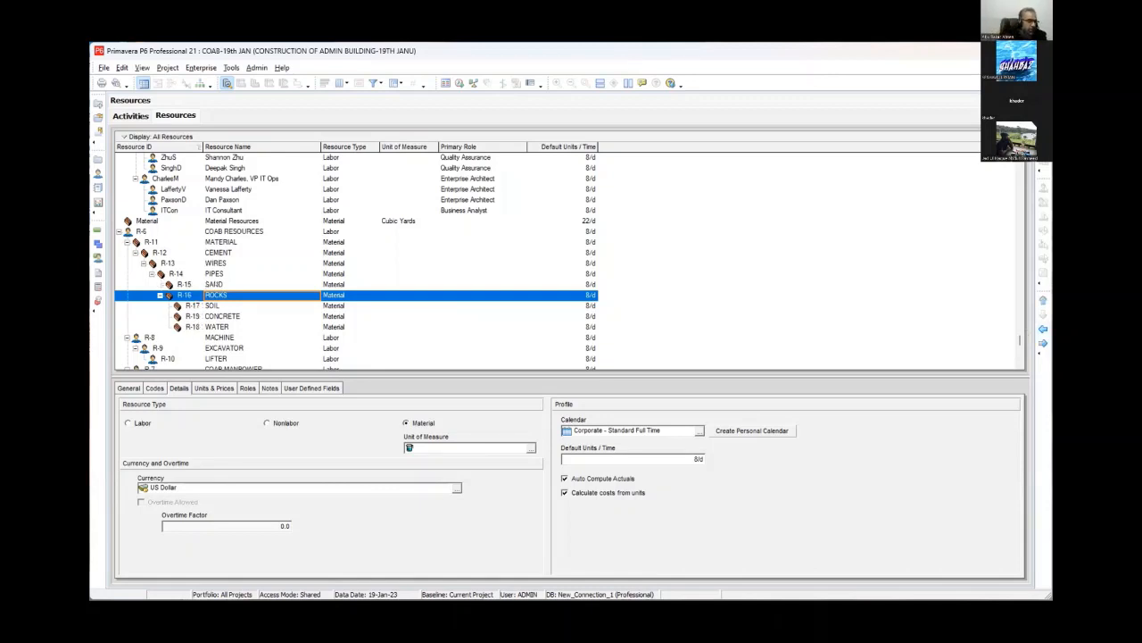
left_click(215, 284)
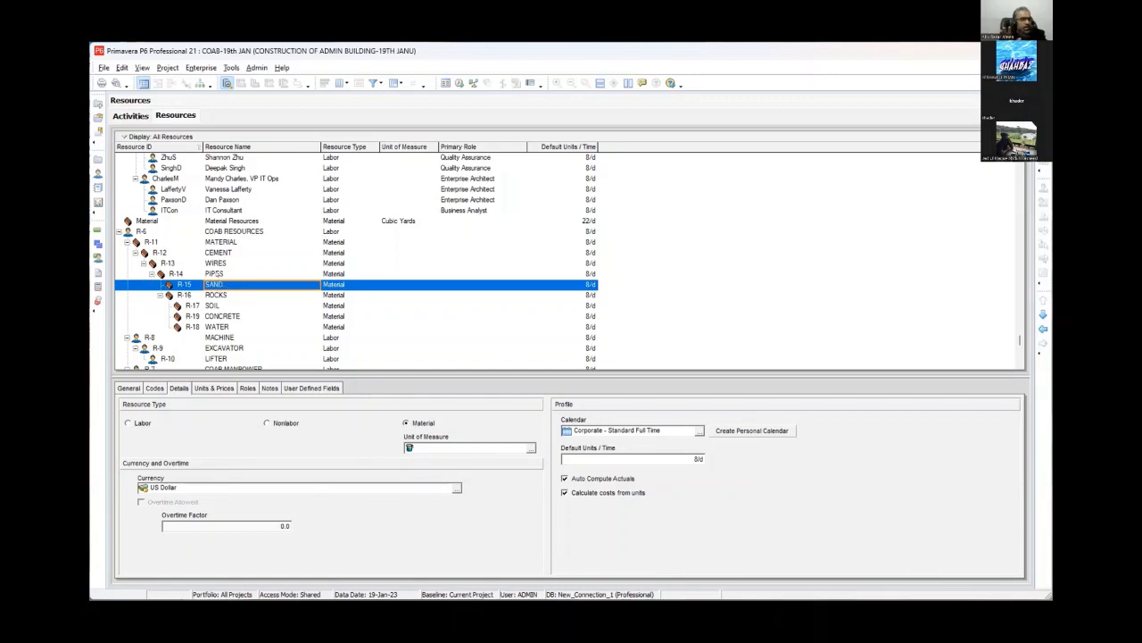
left_click(215, 274)
left_click(1044, 328)
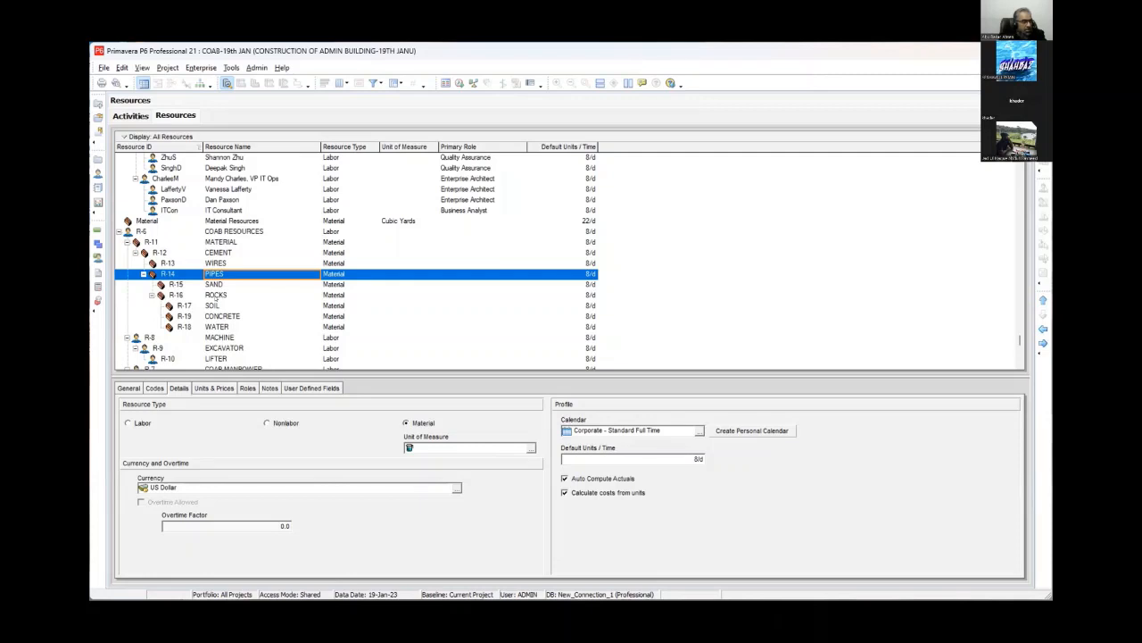
left_click(216, 296)
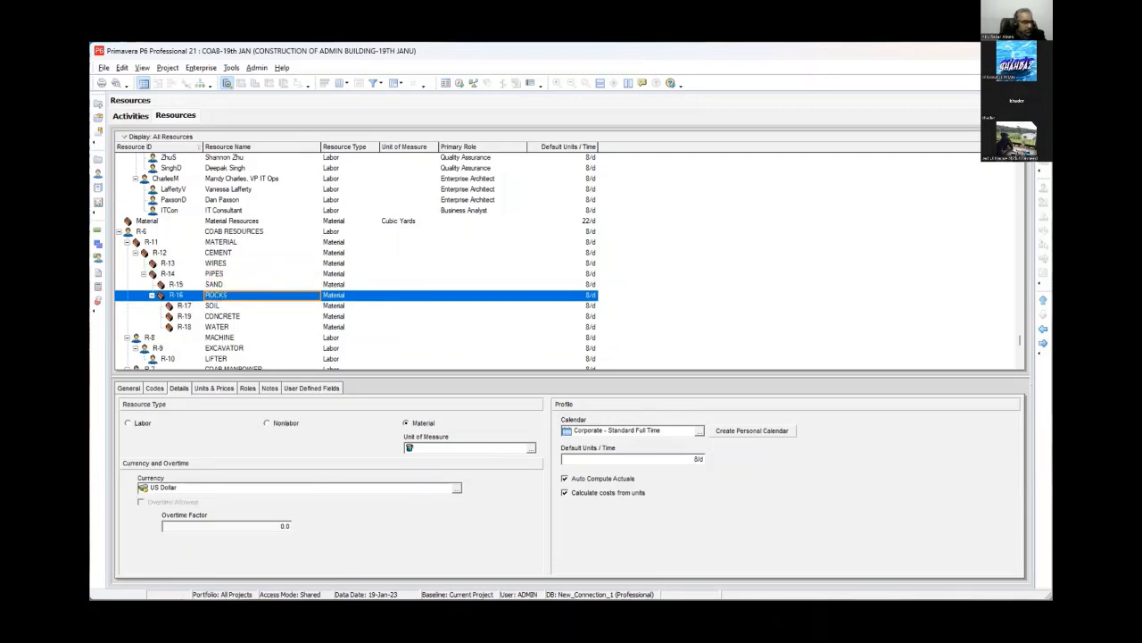
left_click(1043, 329)
- Open the unit of measure selection list for the CEMENT resource and close it
left_click(207, 252)
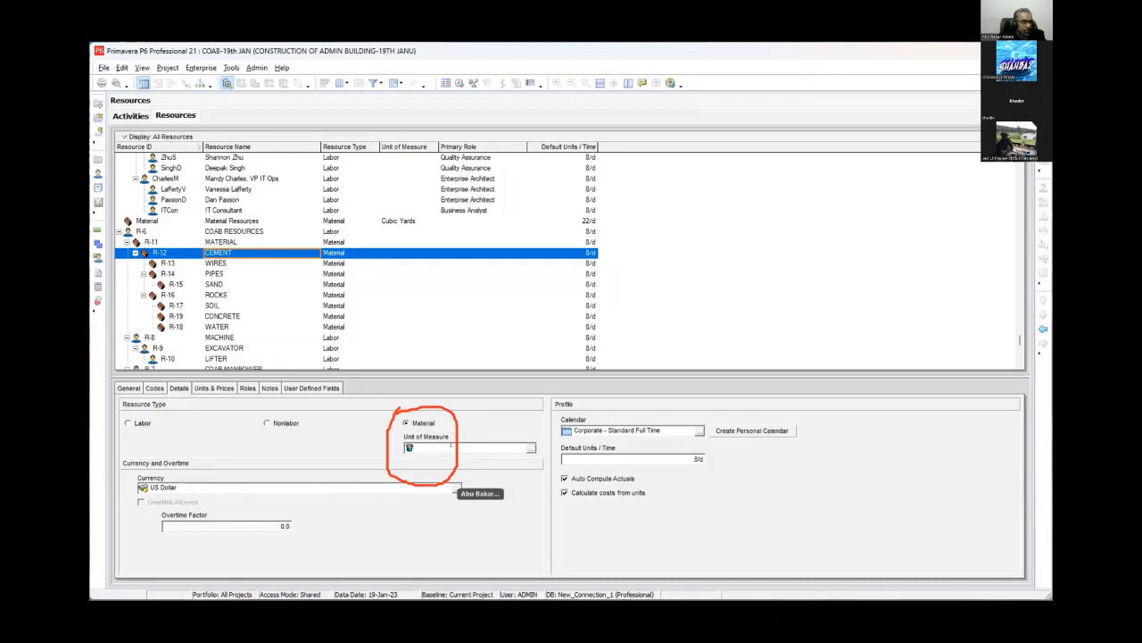
left_click(530, 449)
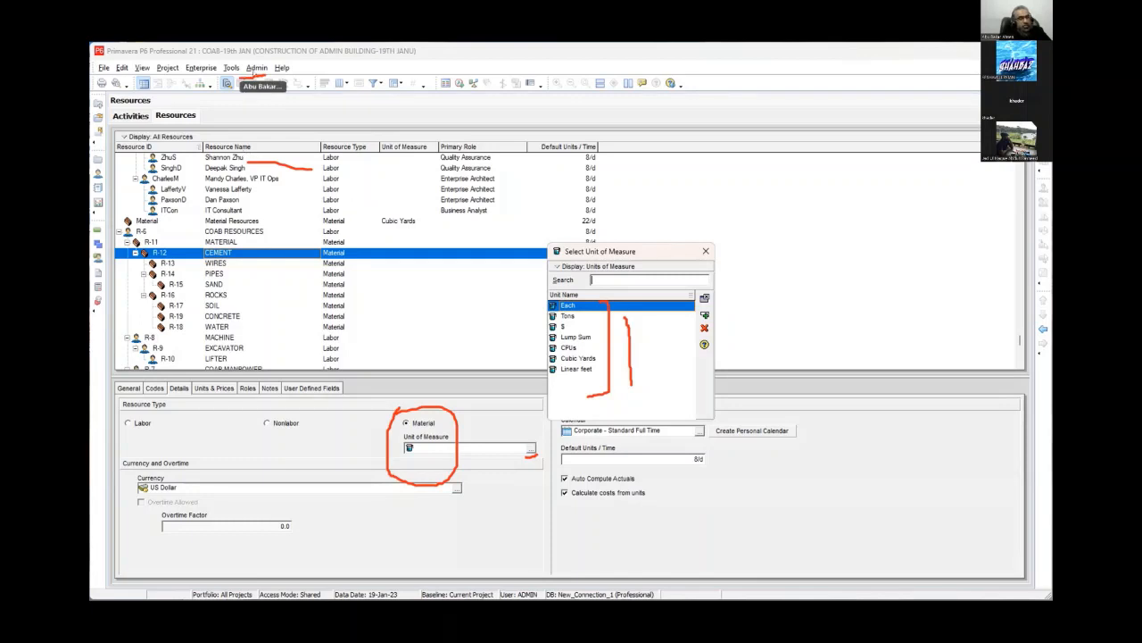
left_click(705, 251)
- Open Admin Categories to review the Units of Measure list, then close the dialog
left_click(256, 67)
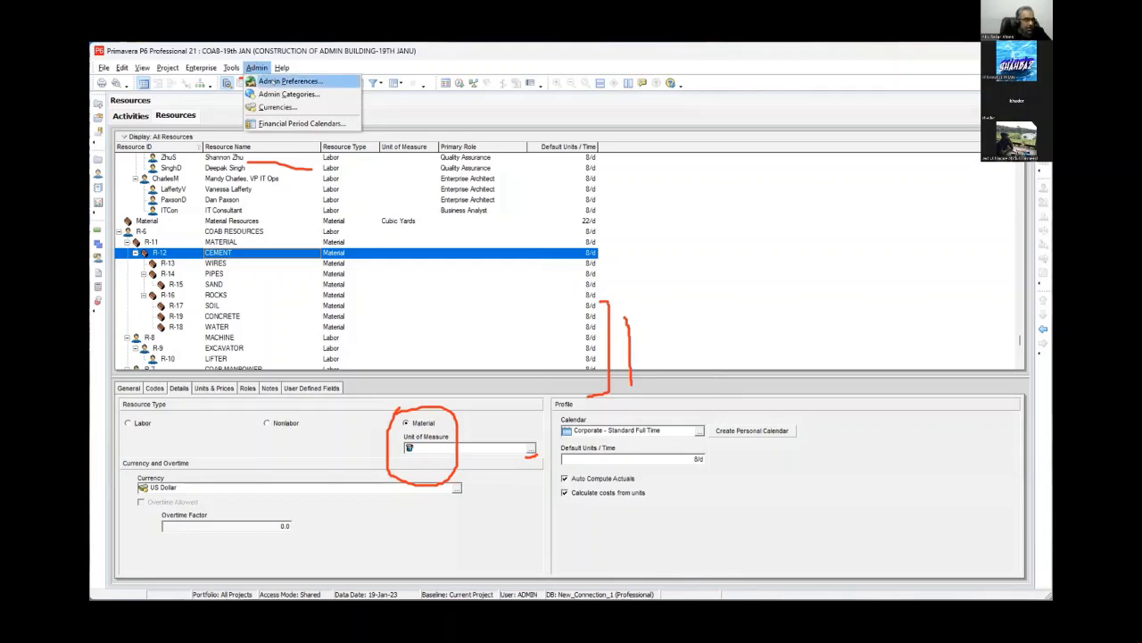
left_click(285, 94)
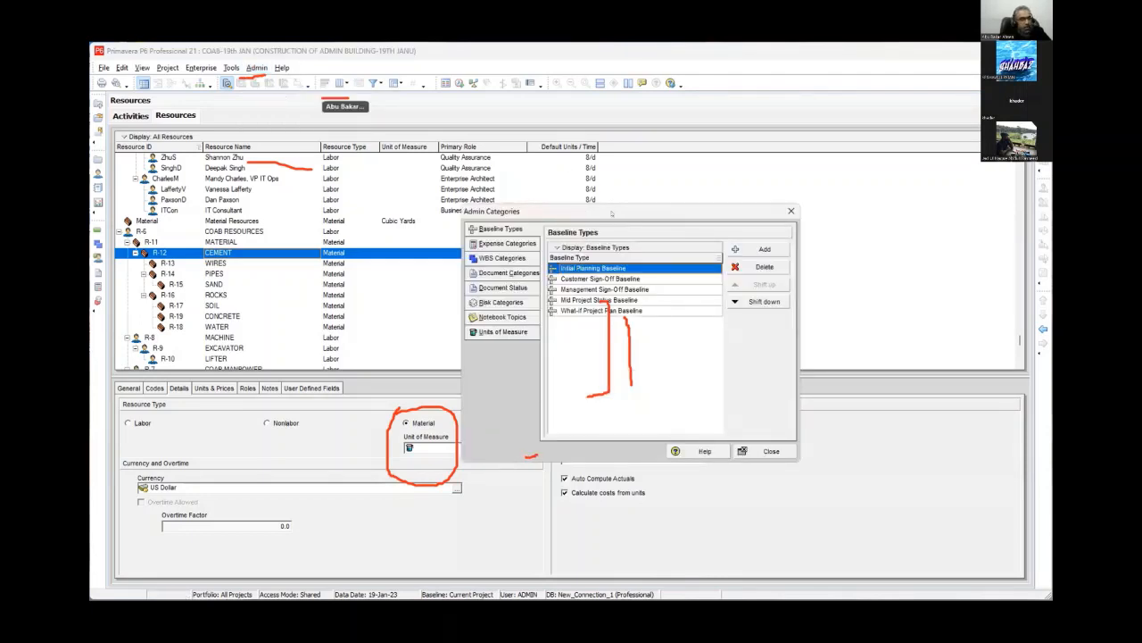
left_click_drag(500, 211, 358, 149)
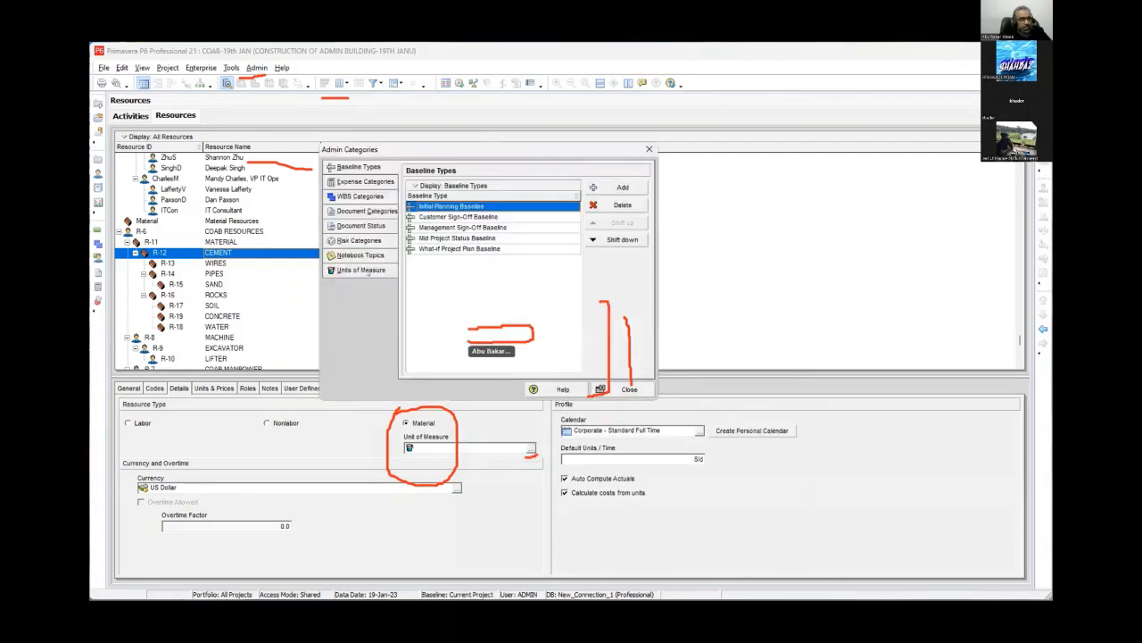
left_click(375, 270)
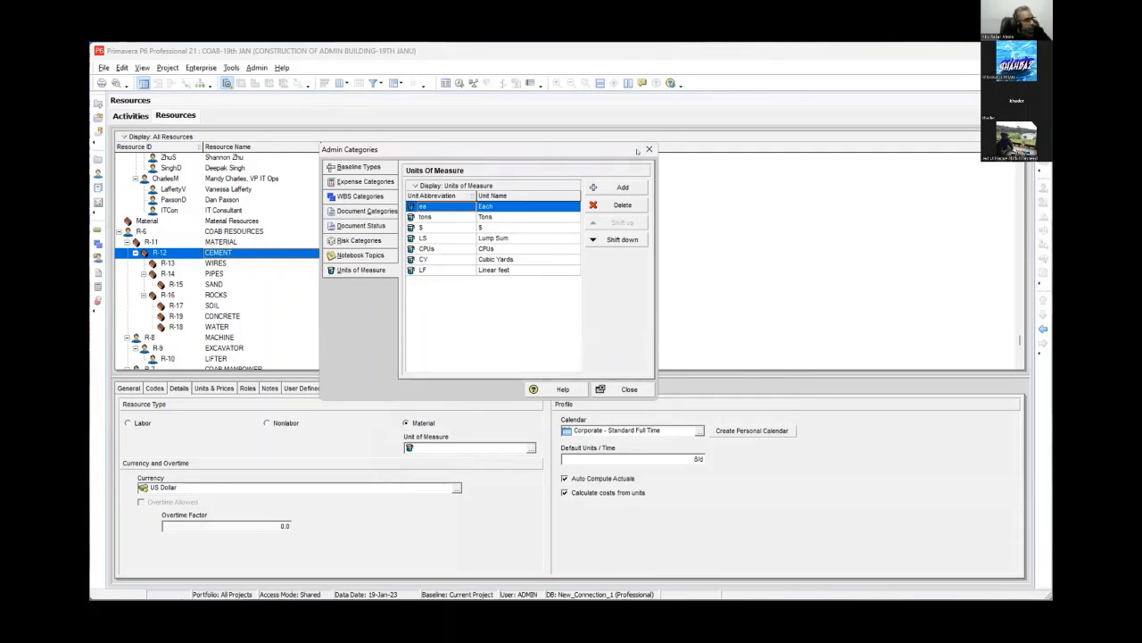
left_click(650, 150)
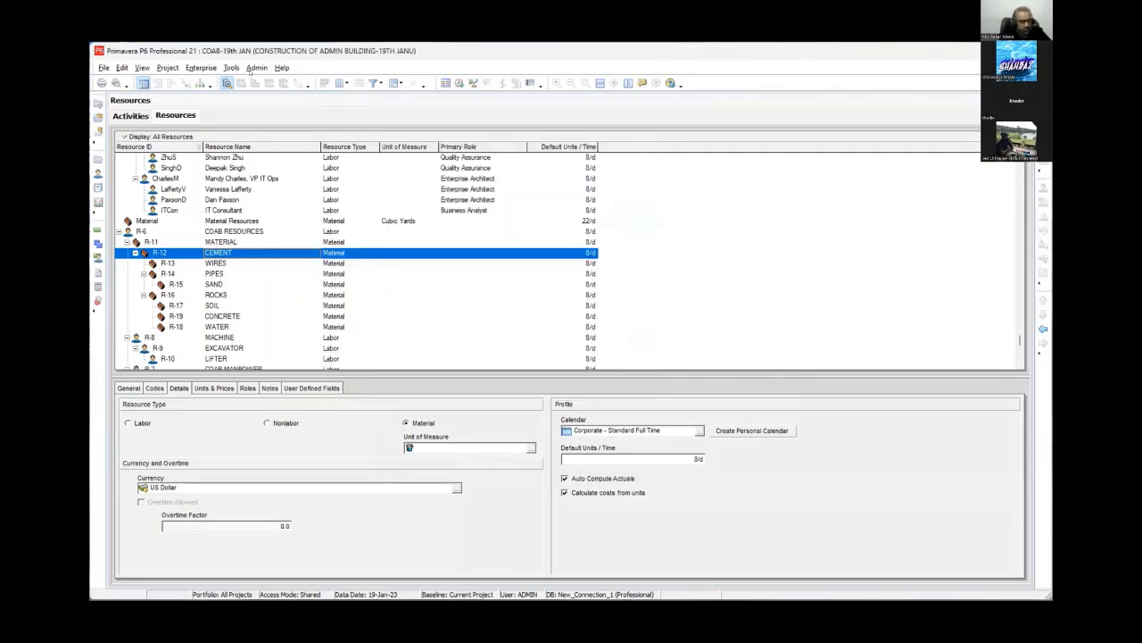
- Reopen Admin Categories at Units of Measure and add a new unit of measure
left_click(256, 68)
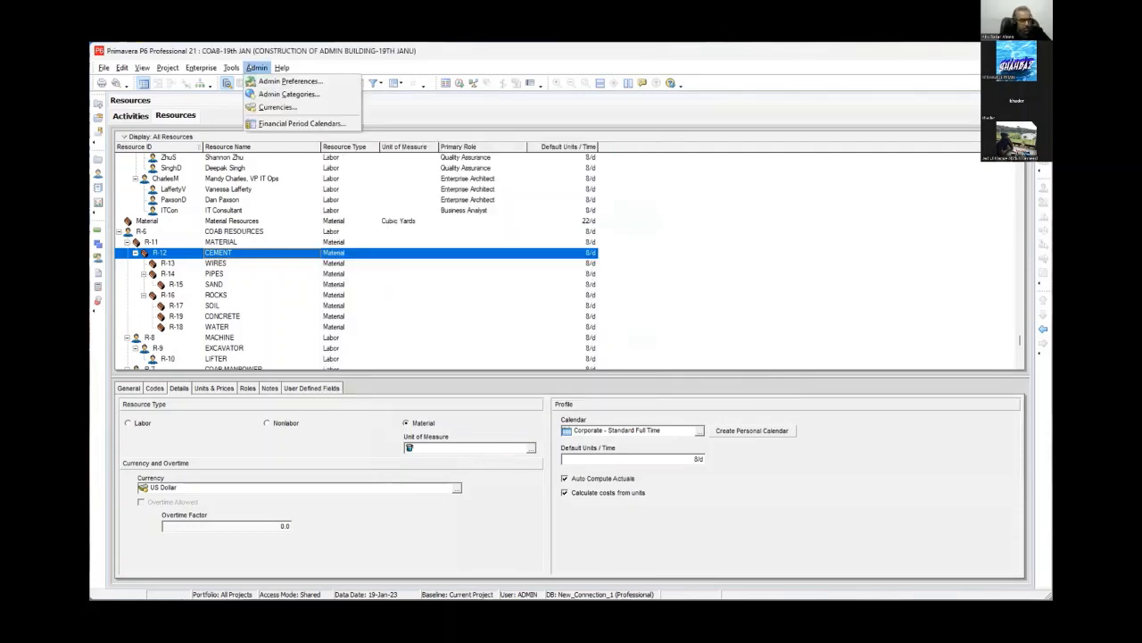
left_click(270, 94)
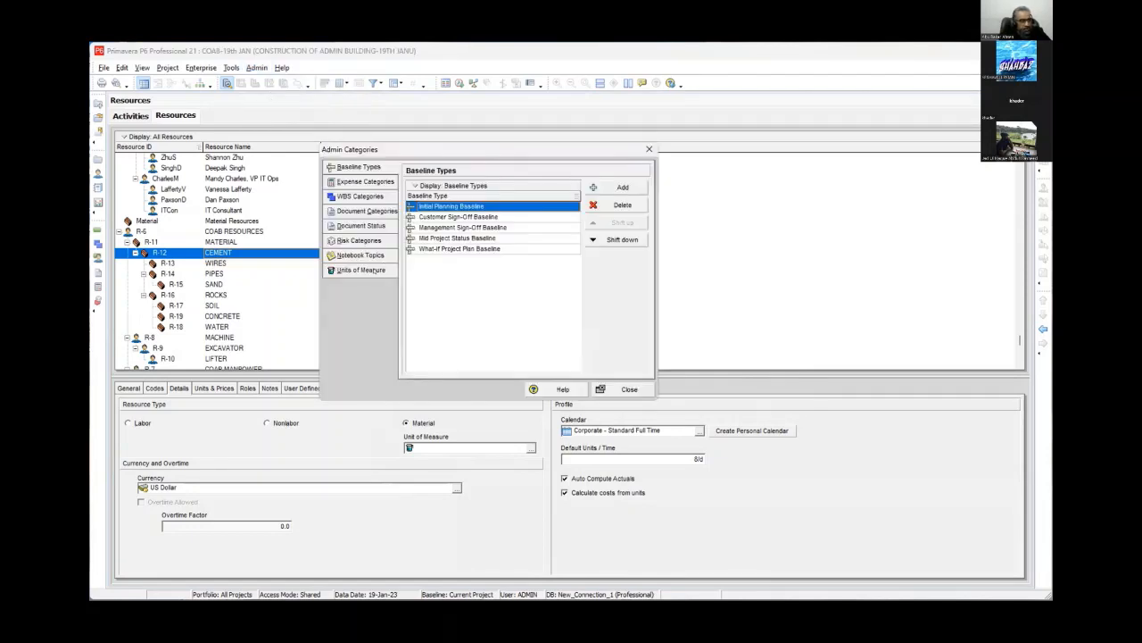
left_click(366, 270)
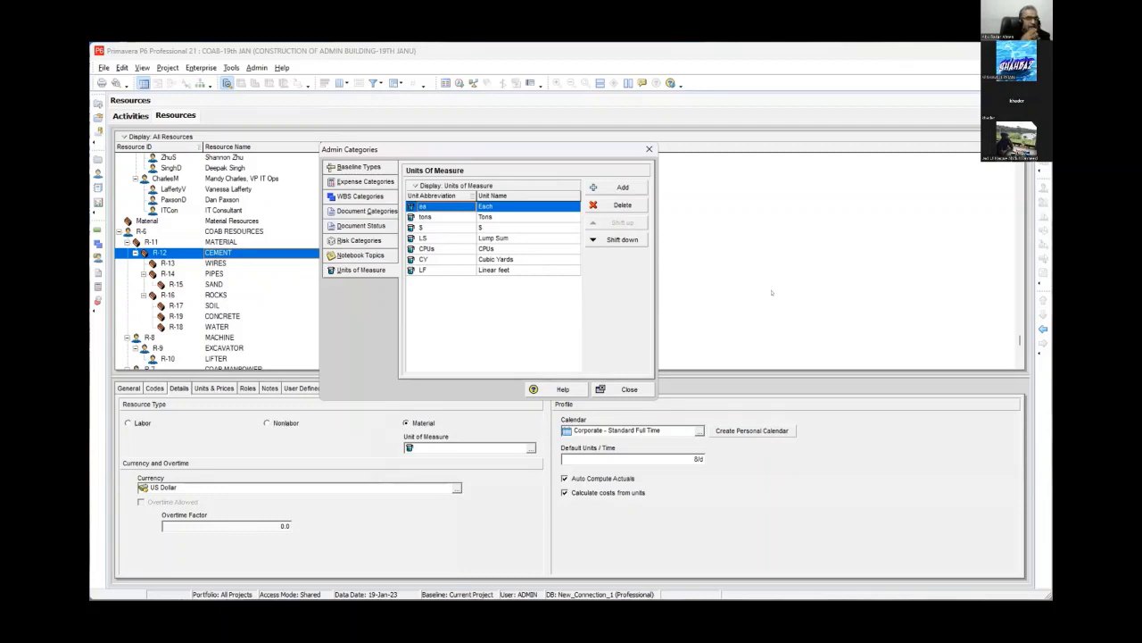
left_click(602, 187)
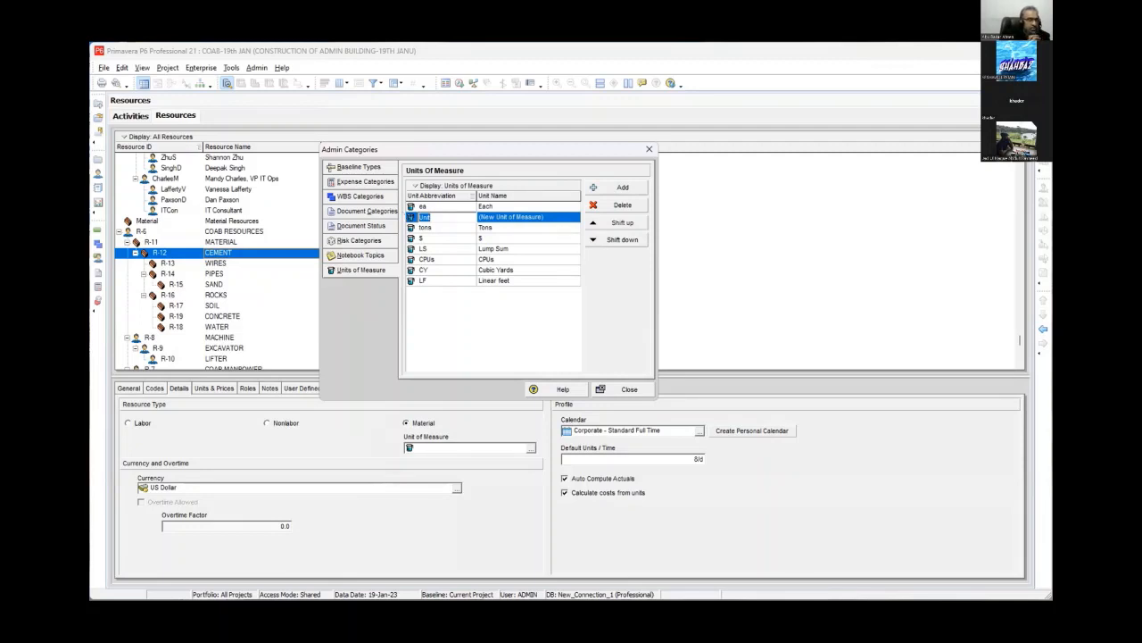
- Try to enter 100 KG as the new unit's abbreviation
type("100 KG")
key("Return")
left_click(630, 346)
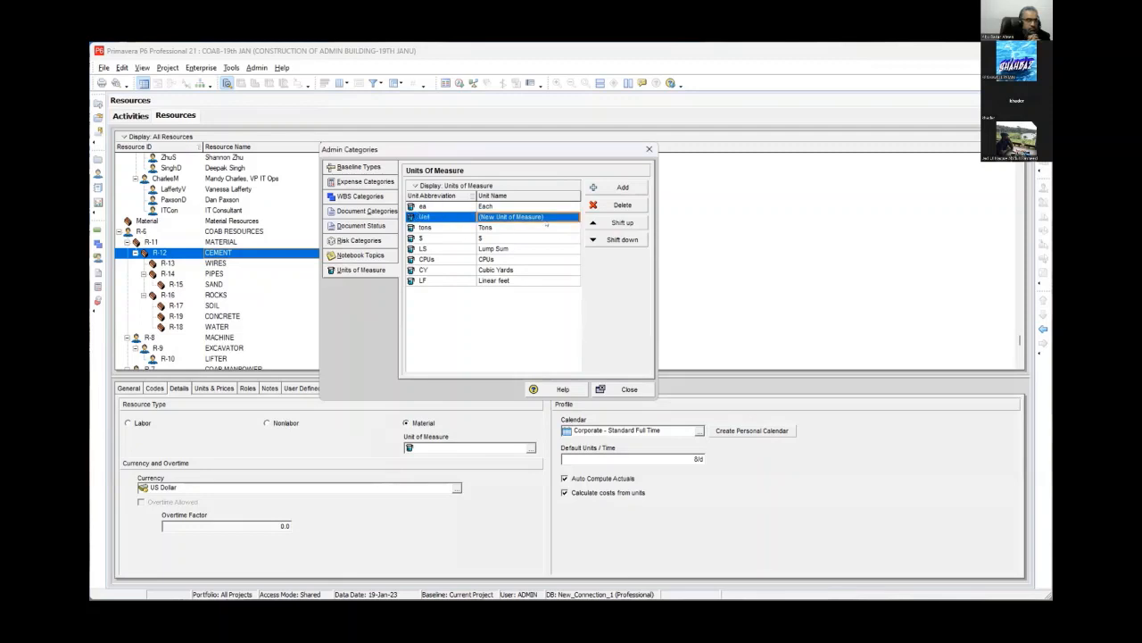
left_click(460, 216)
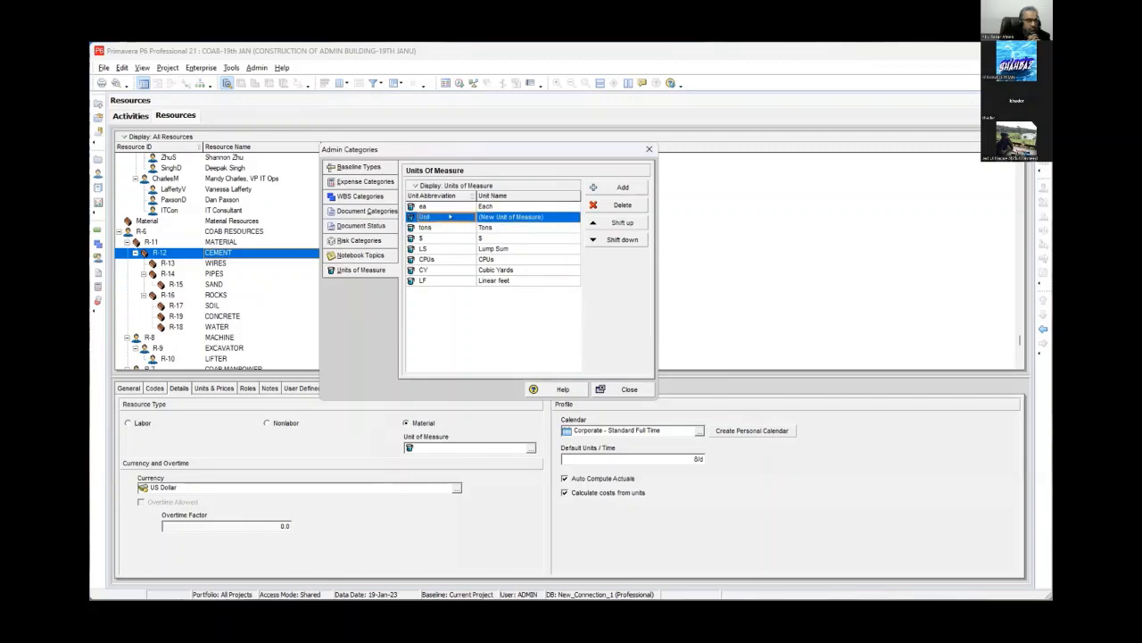
type("100")
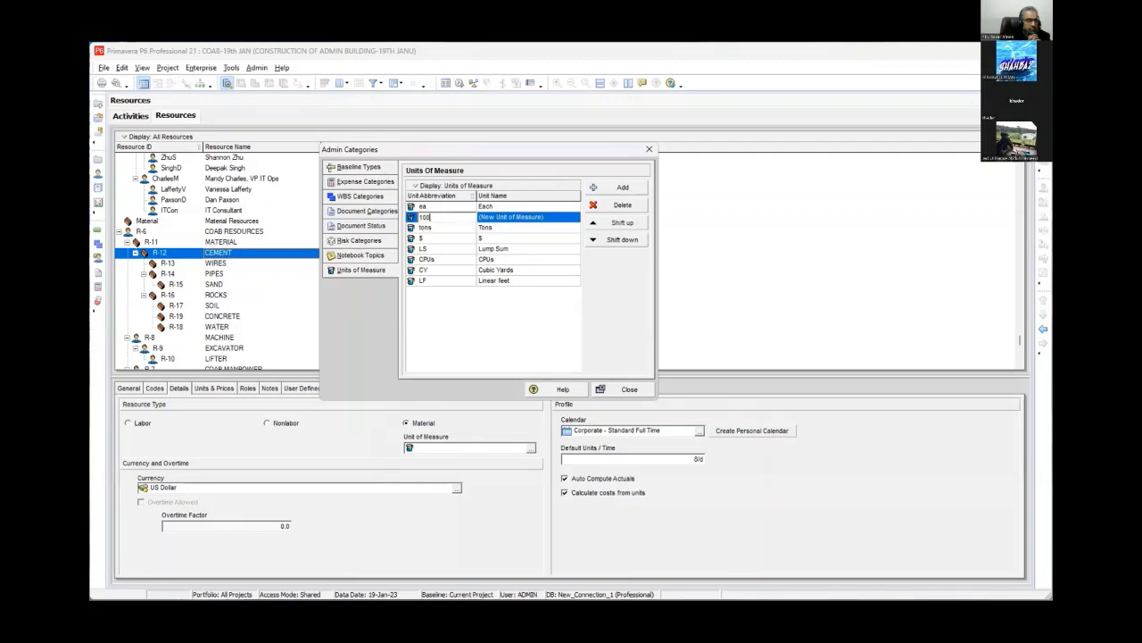
type("KG")
left_click(551, 217)
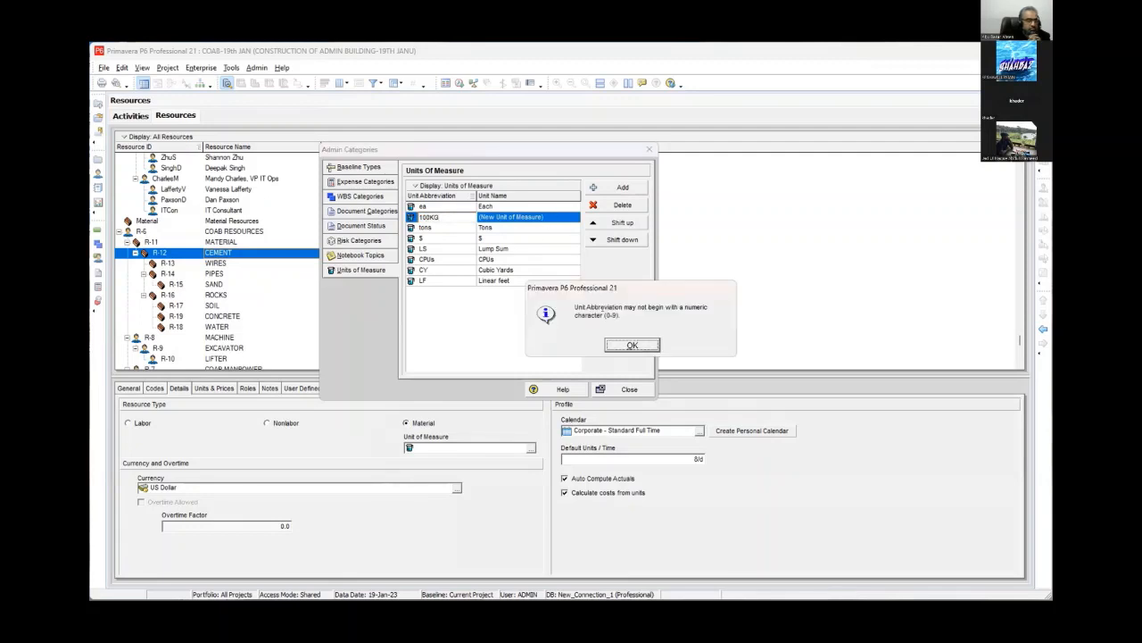
left_click(631, 344)
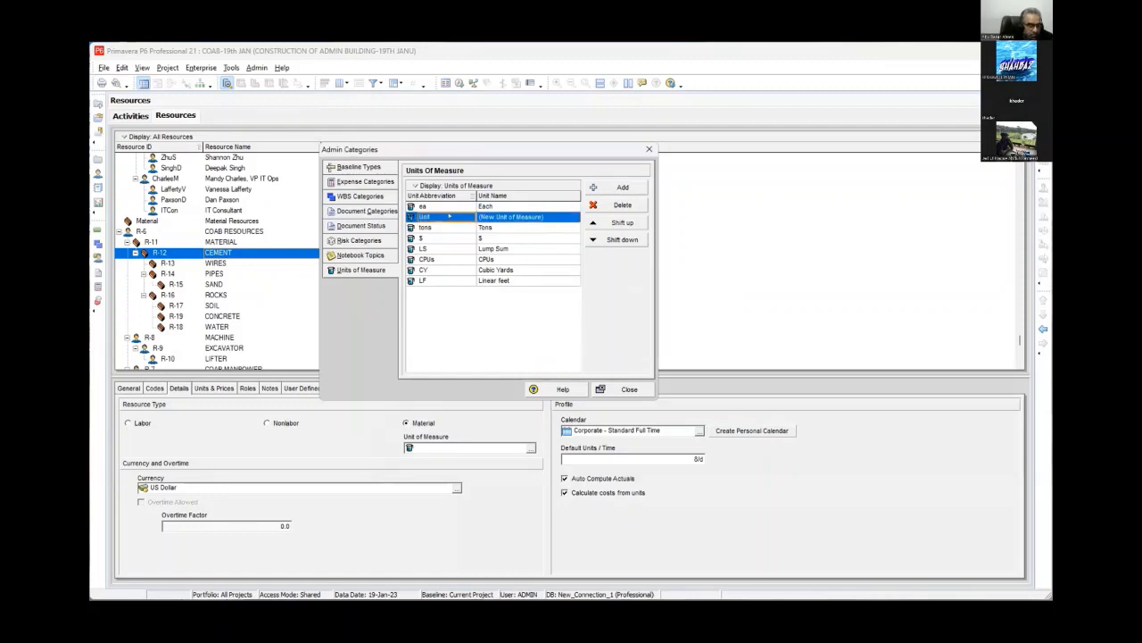
- Set the new unit's abbreviation to HKG
type("100")
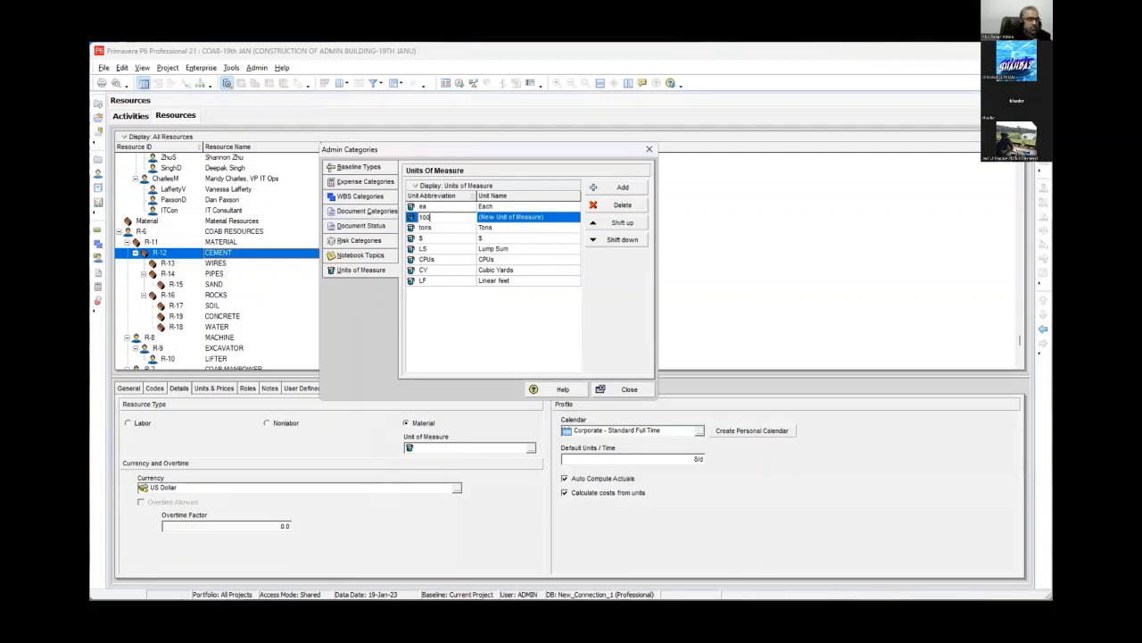
key("BackSpace")
key("BackSpace")
key("BackSpace")
type("KG")
left_click(510, 216)
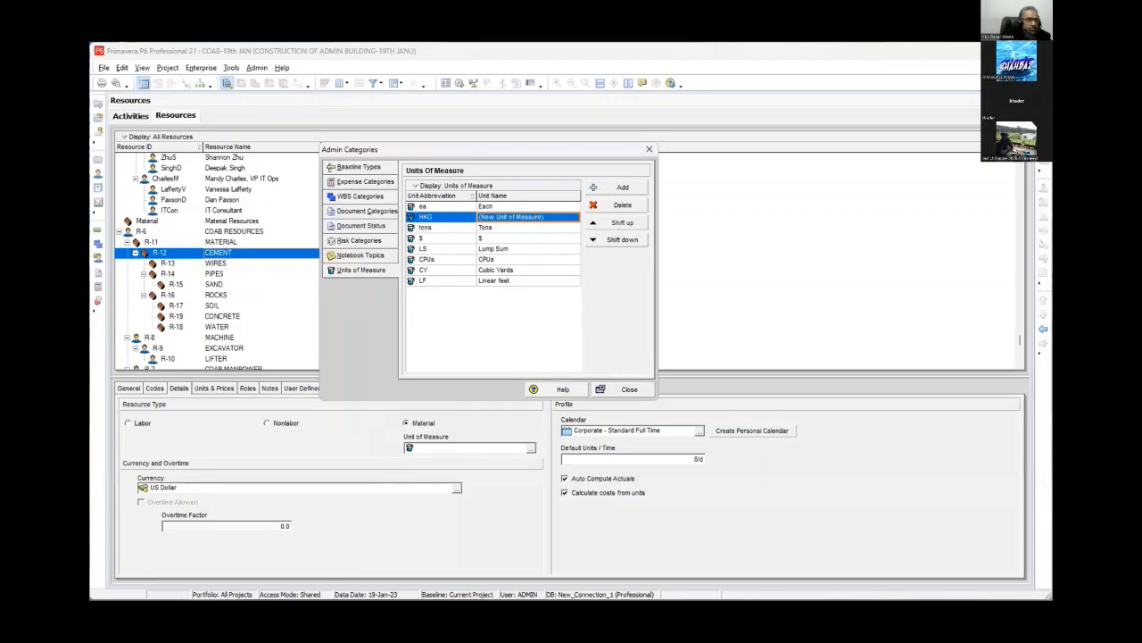
- Set the new unit's name to 100 KG BAG
type("100 K")
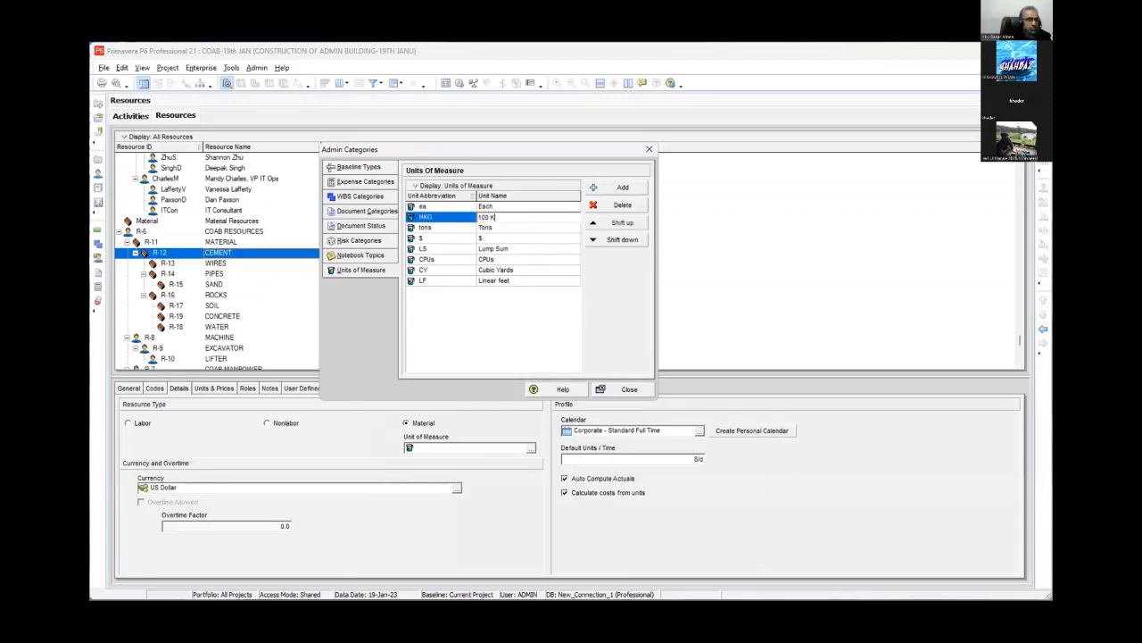
type("G BAG")
key("Return")
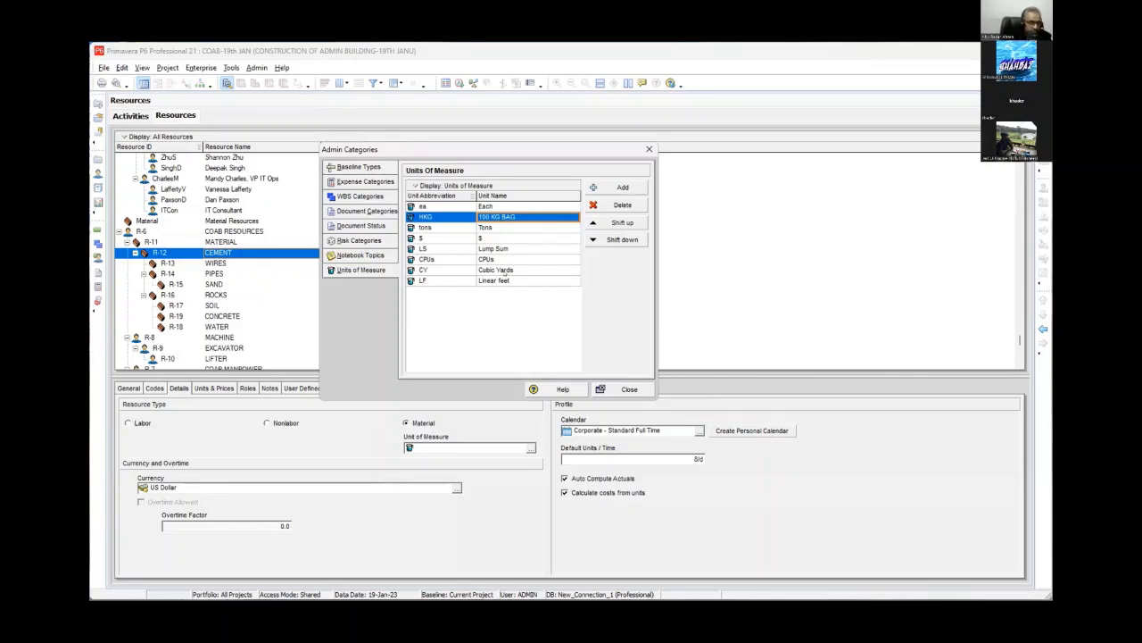
- Add a unit of measure with abbreviation LM and name LINEAR METER
left_click(624, 188)
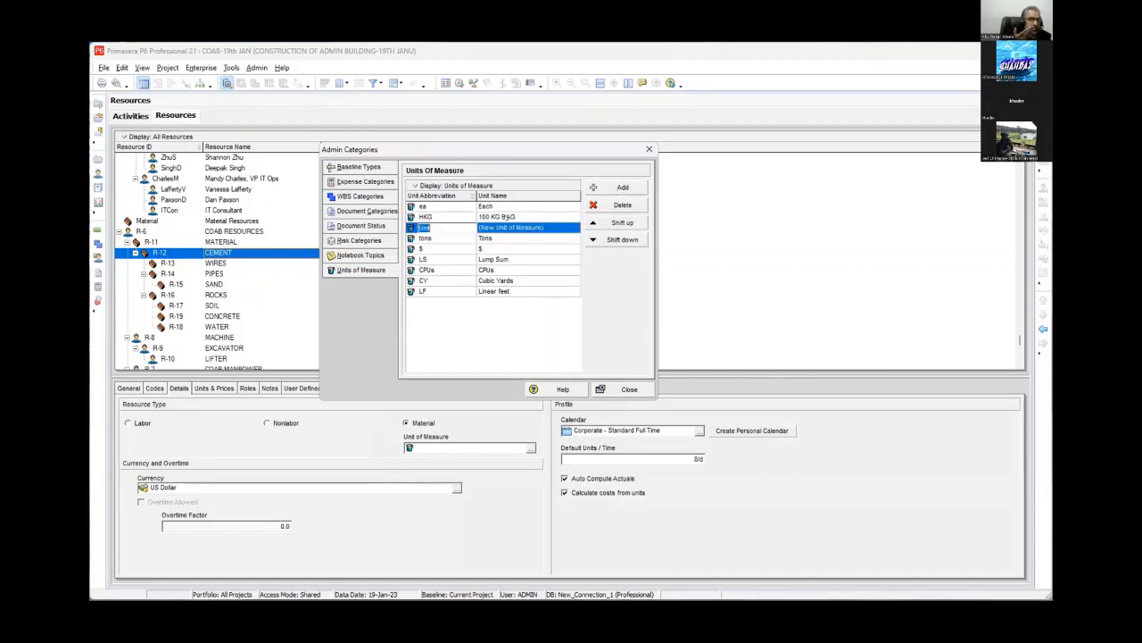
type("L")
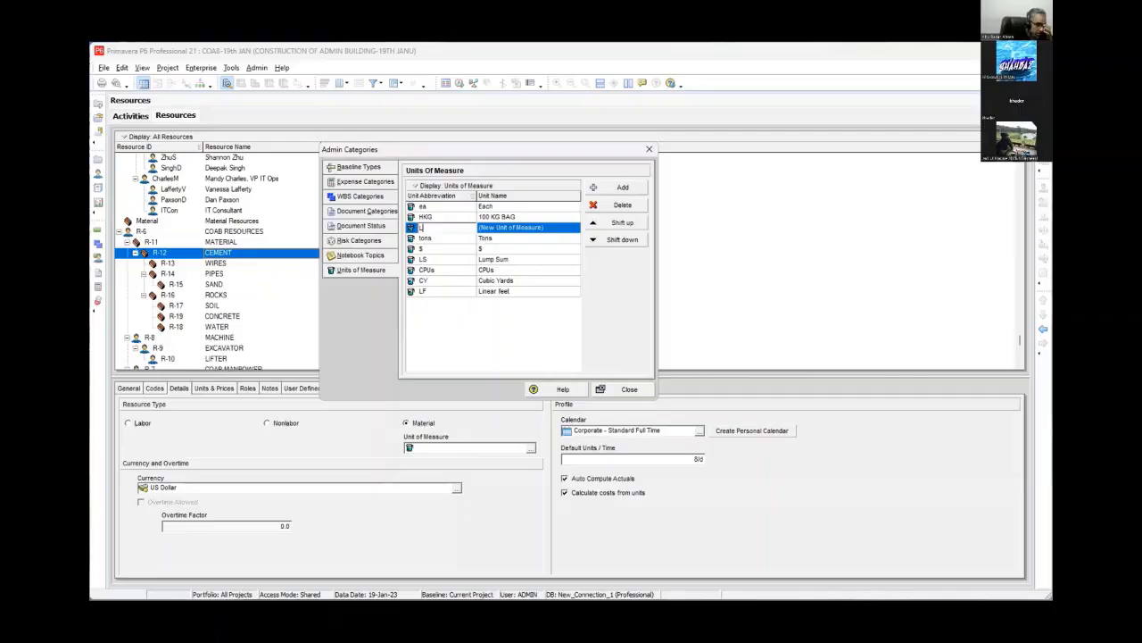
type("M")
left_click(553, 226)
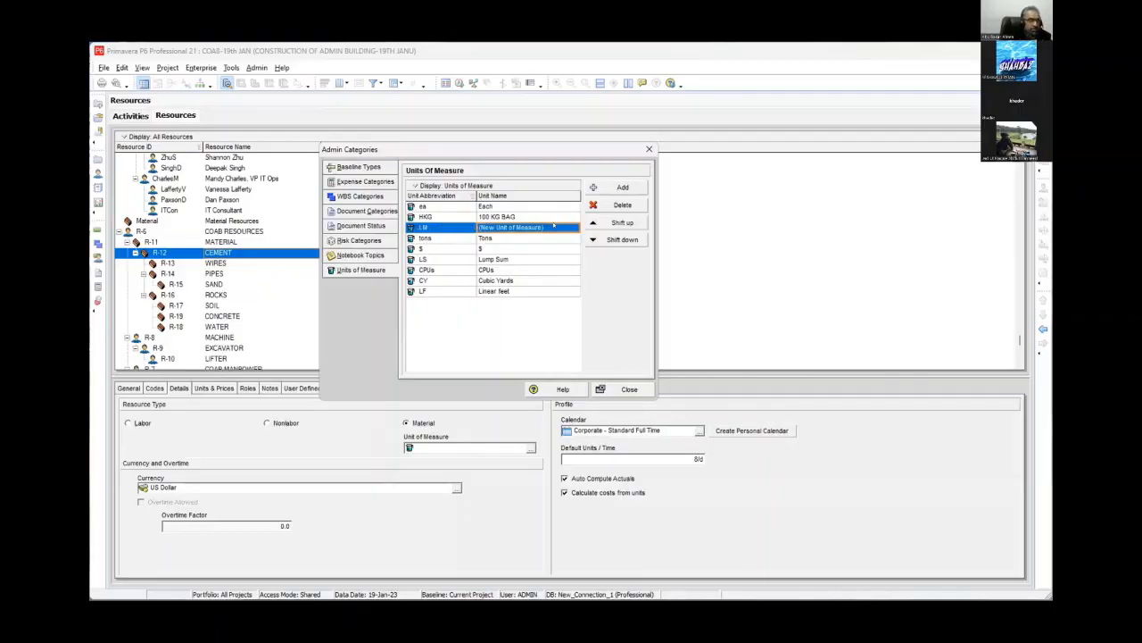
type("METER")
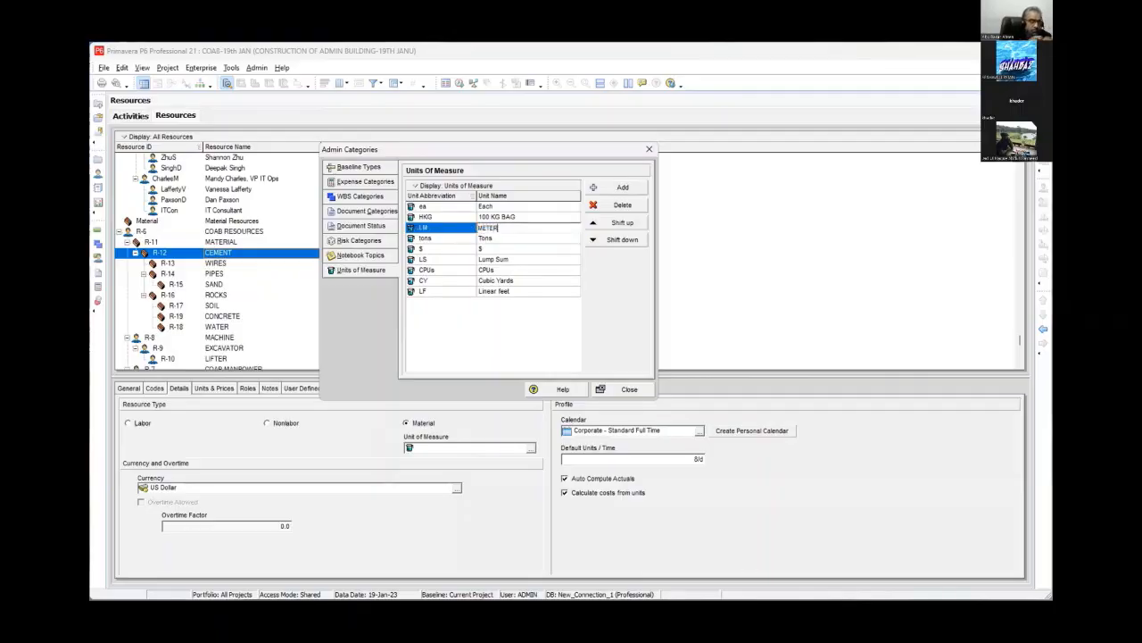
key("Home")
type("LINEAR")
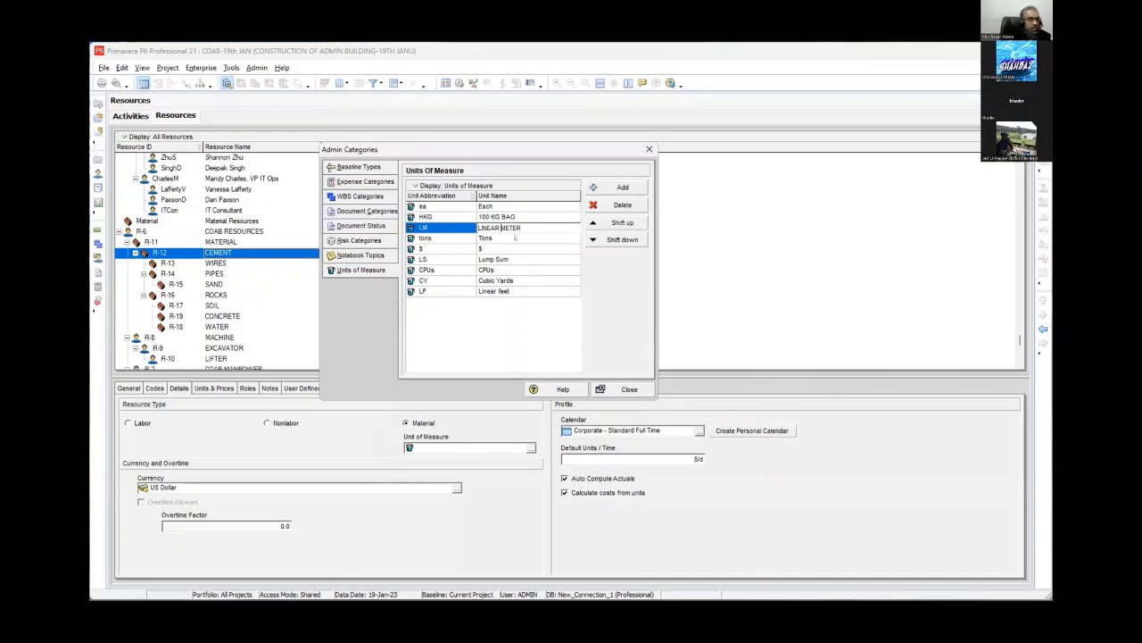
- Add a unit of measure with abbreviation CM and name CUBIC METER
left_click(623, 187)
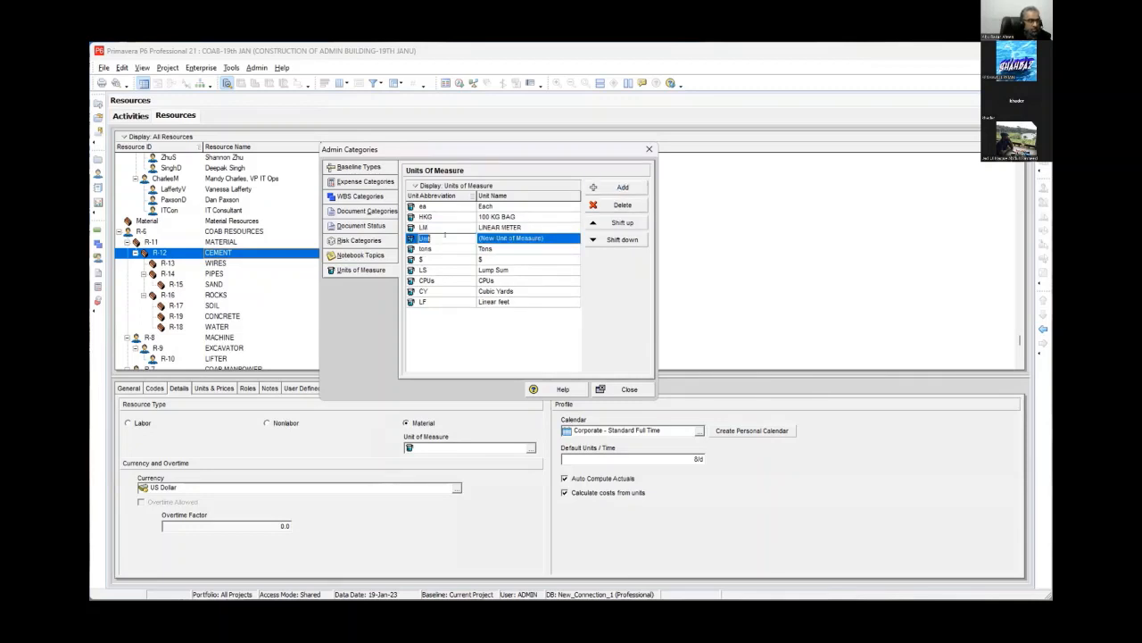
type("C")
type("M")
type("CU")
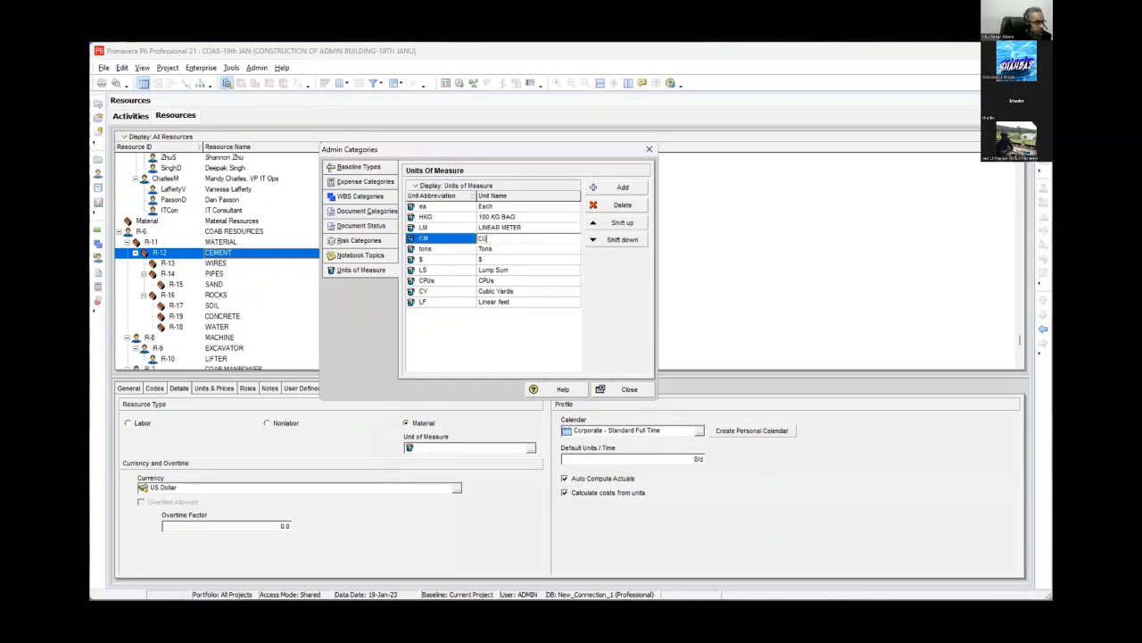
type("BIC METER")
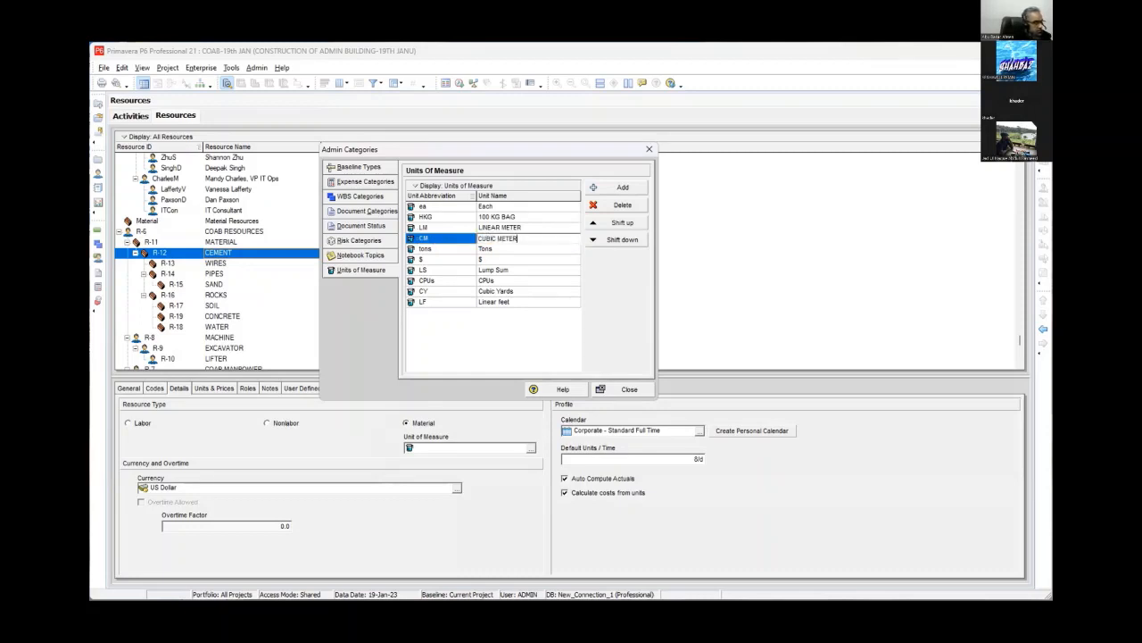
- Add a unit of measure with abbreviation GLN and name GALLONS
left_click(622, 187)
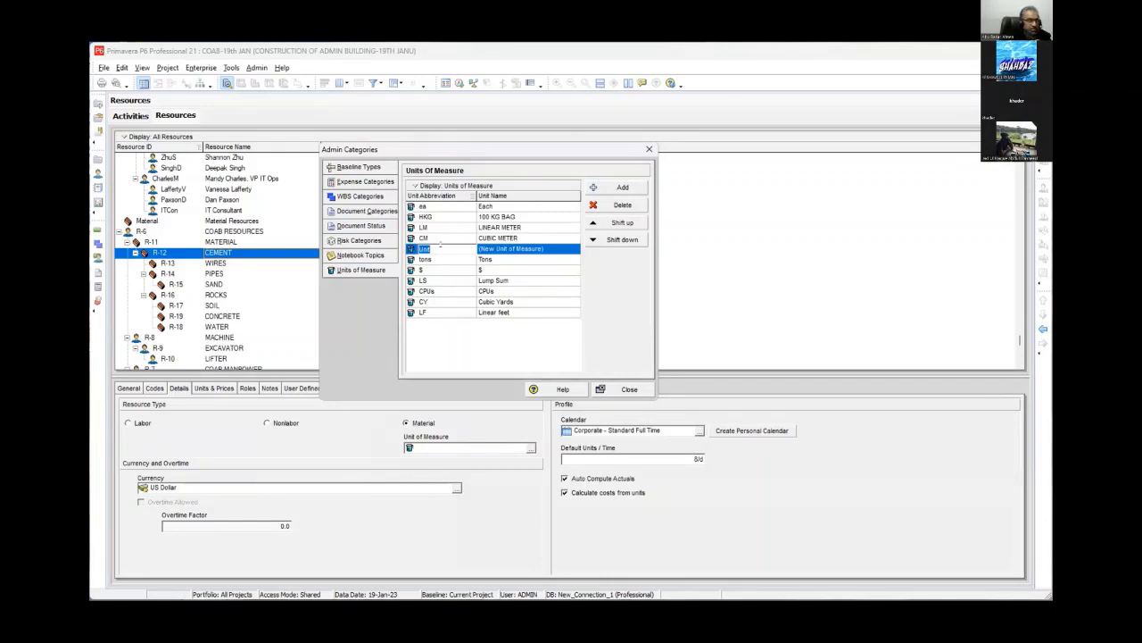
type("GLN")
left_click(528, 240)
left_click(527, 248)
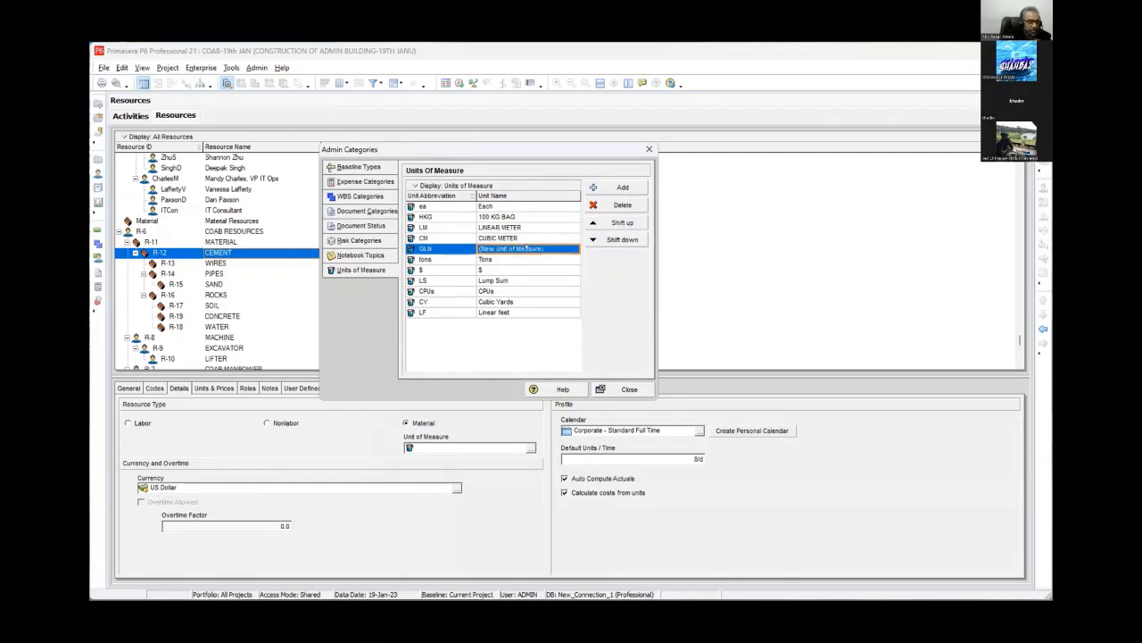
type("GALLONS")
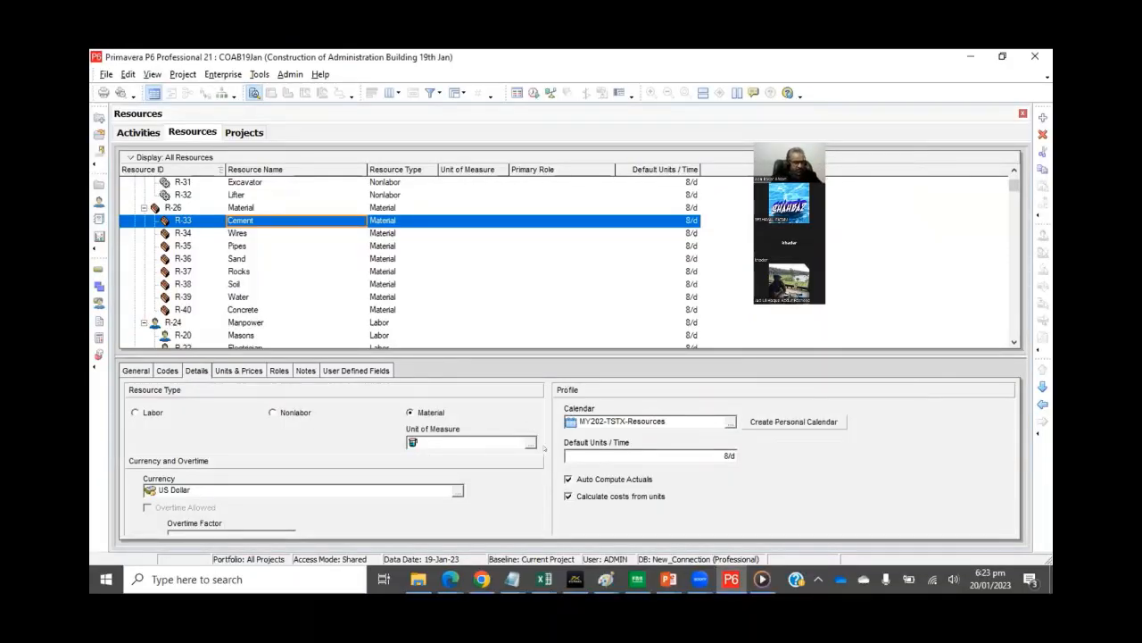
- Assign the 100 KG Bag unit of measure to the Cement resource and Meters to Wires and Pipes
left_click(531, 442)
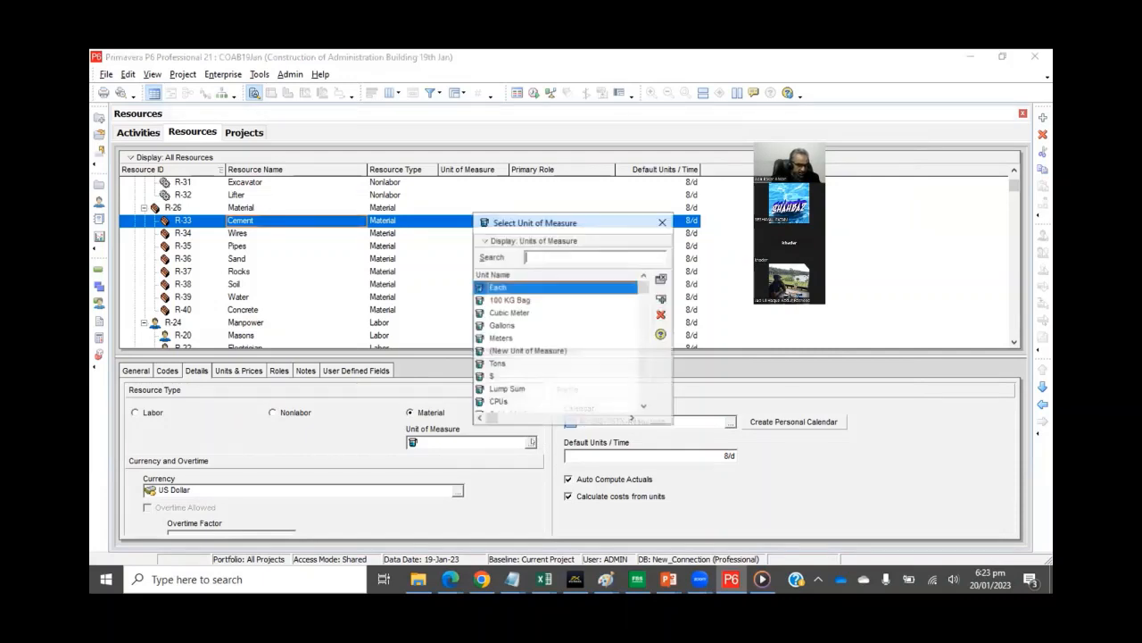
double_click(523, 300)
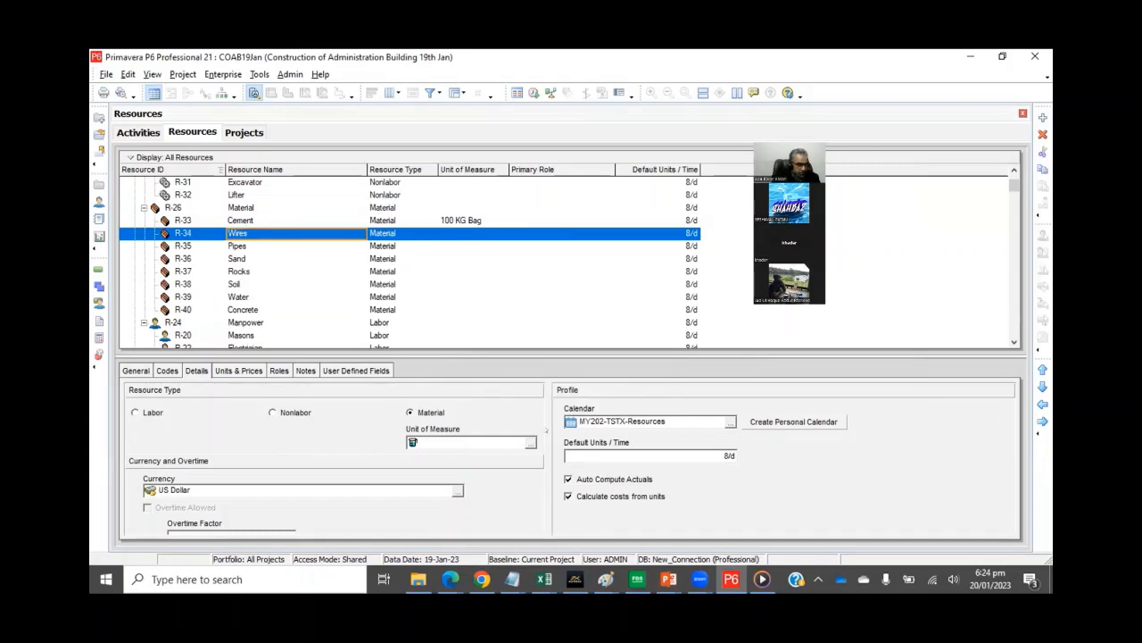
left_click(532, 442)
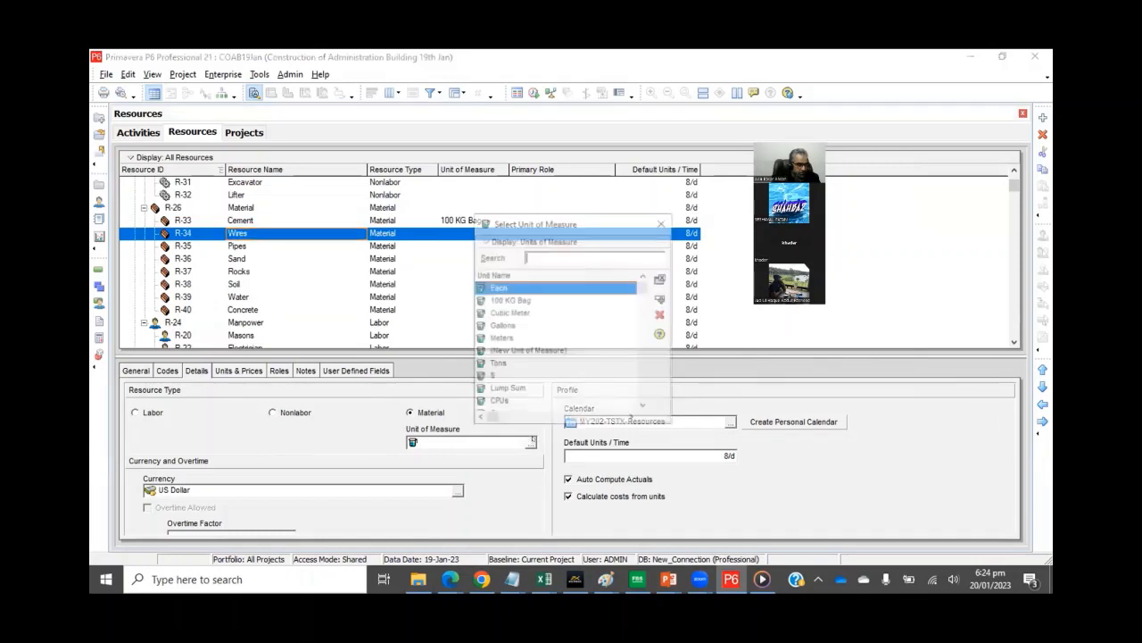
double_click(532, 337)
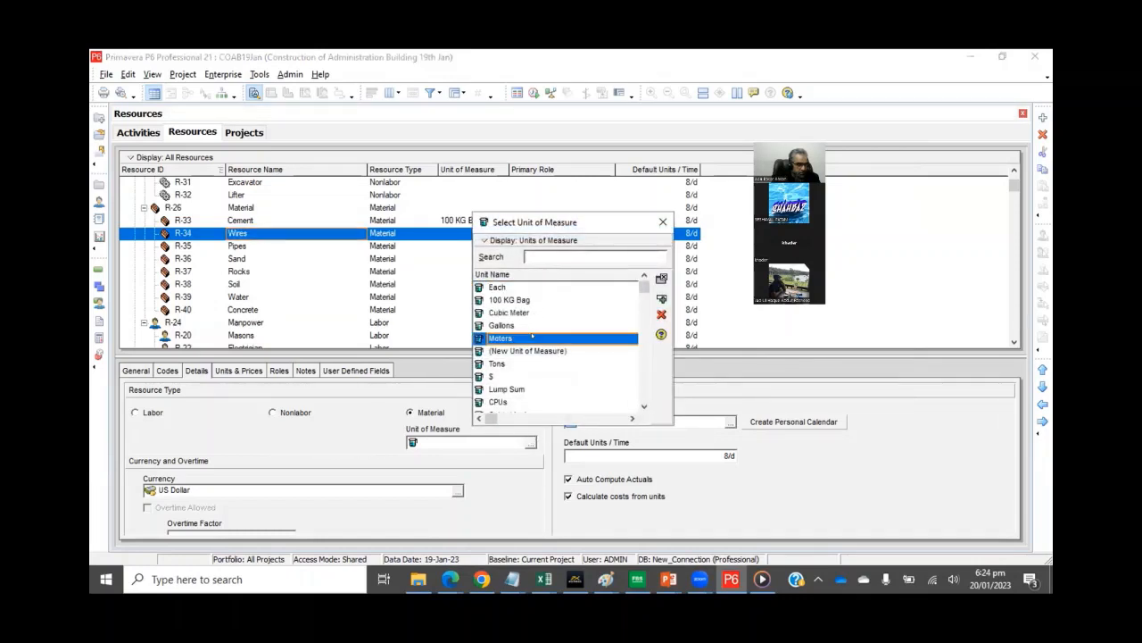
left_click(296, 246)
left_click(532, 443)
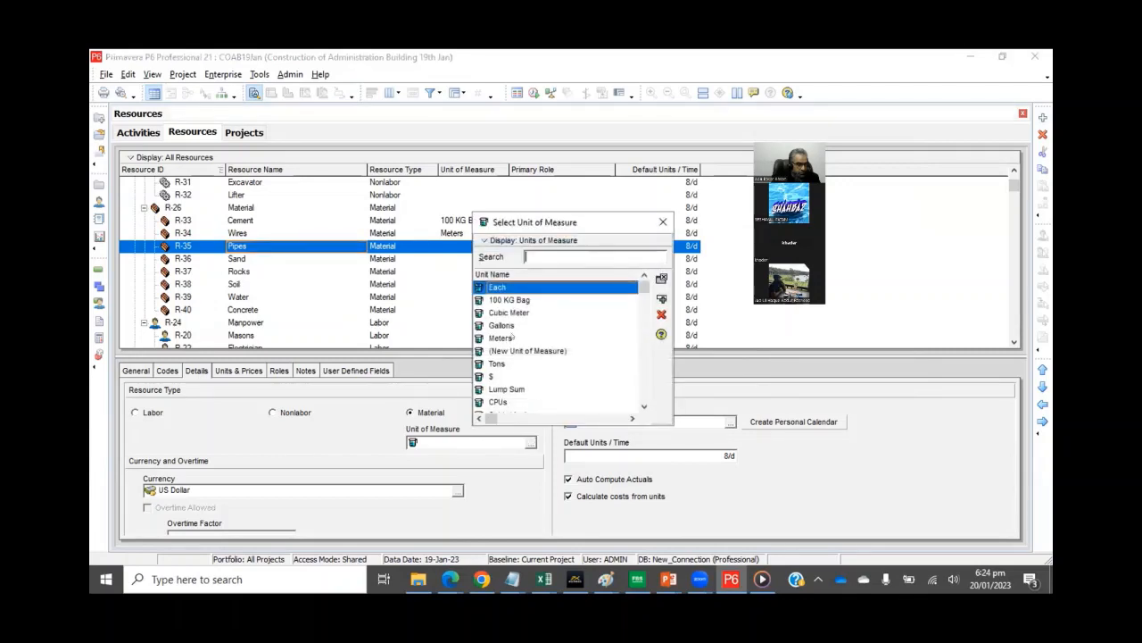
double_click(512, 338)
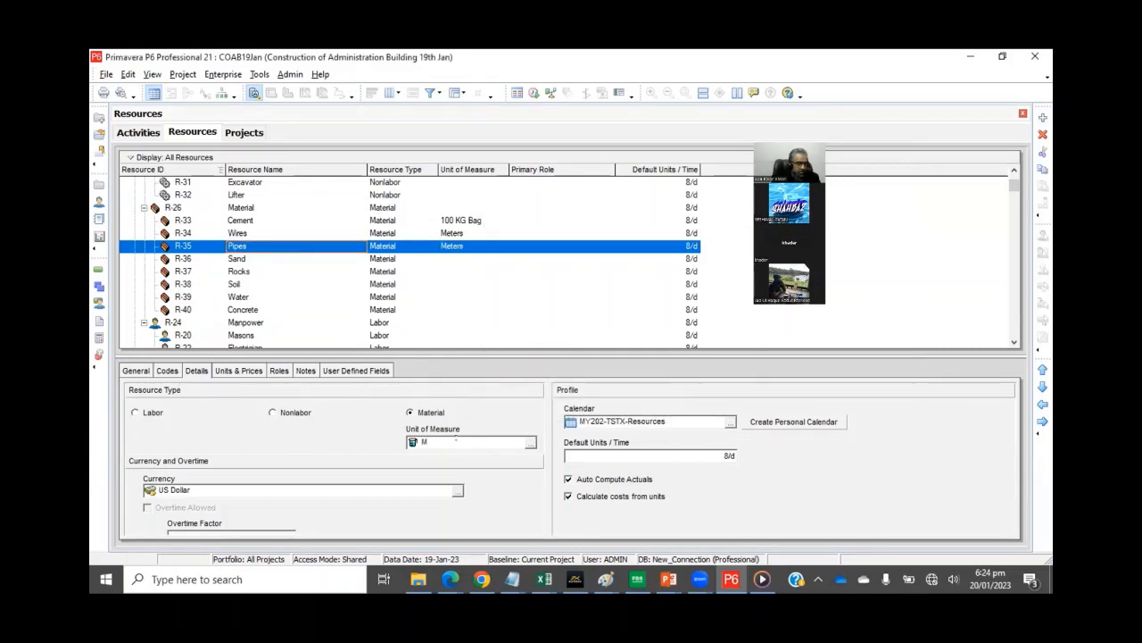
- Assign the Cubic Meter unit of measure to the Sand material resource
left_click(274, 259)
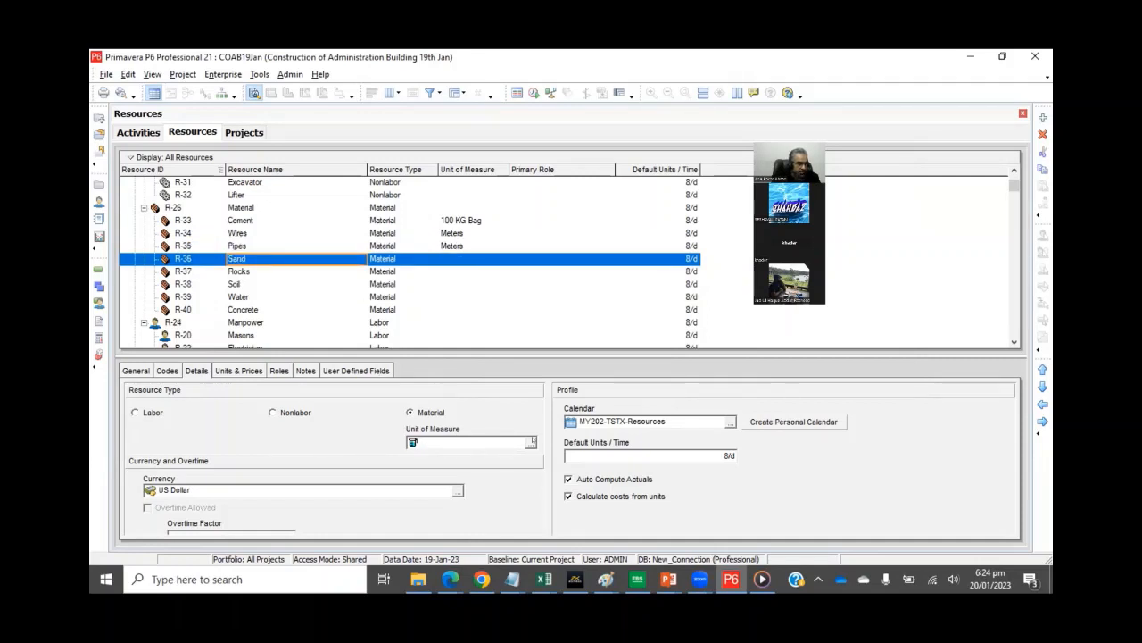
left_click(531, 442)
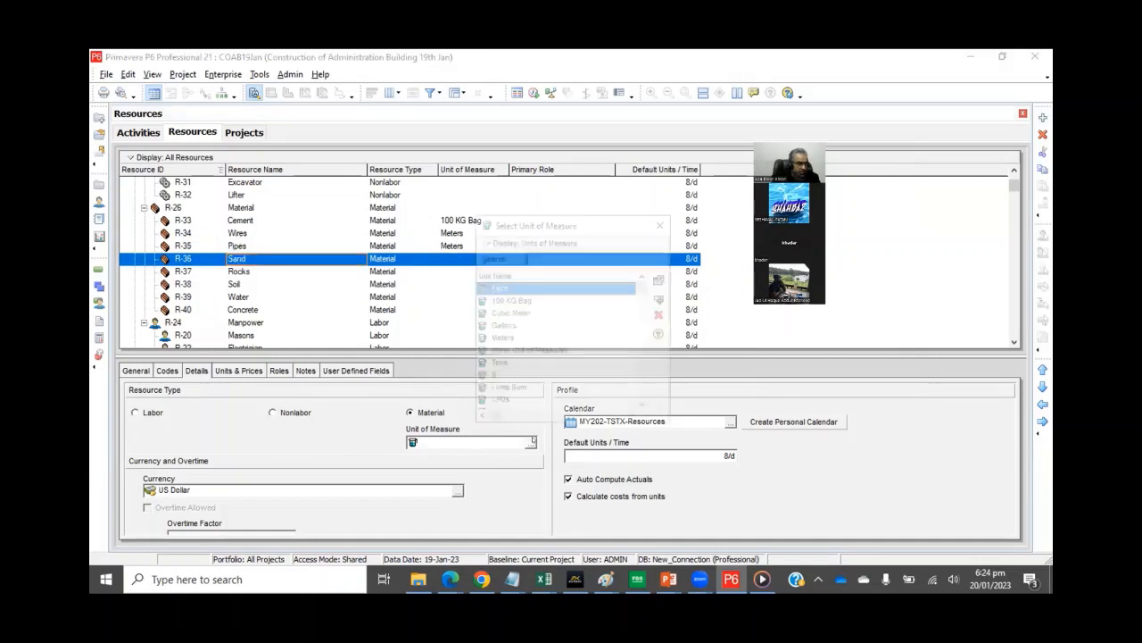
left_click(533, 390)
scroll(534, 387, "down", 1)
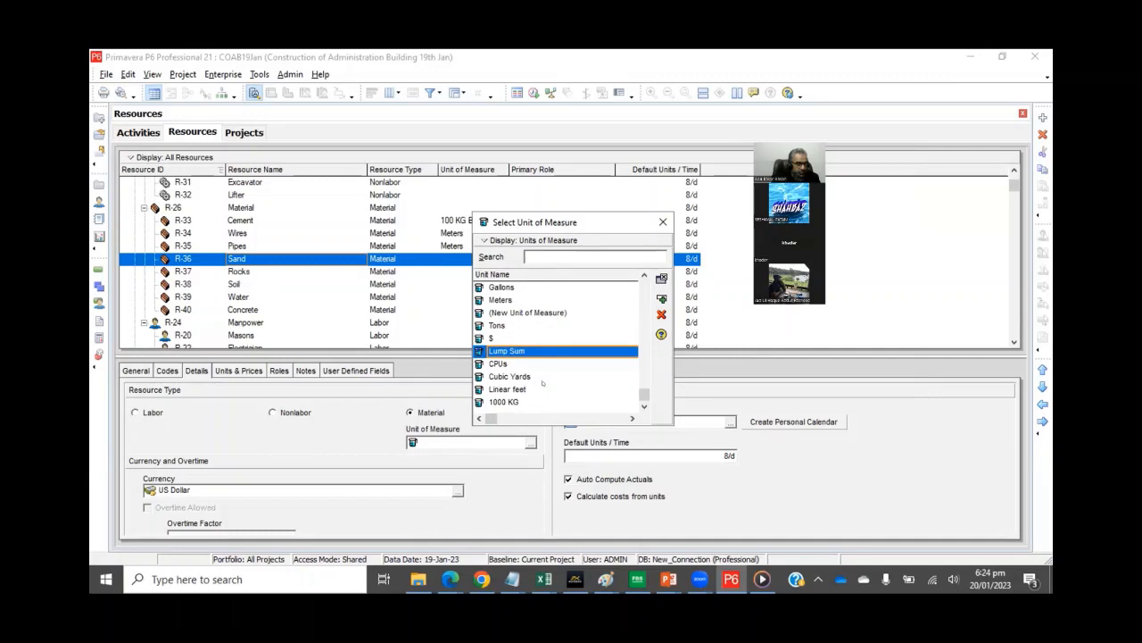
scroll(541, 382, "up", 1)
double_click(526, 314)
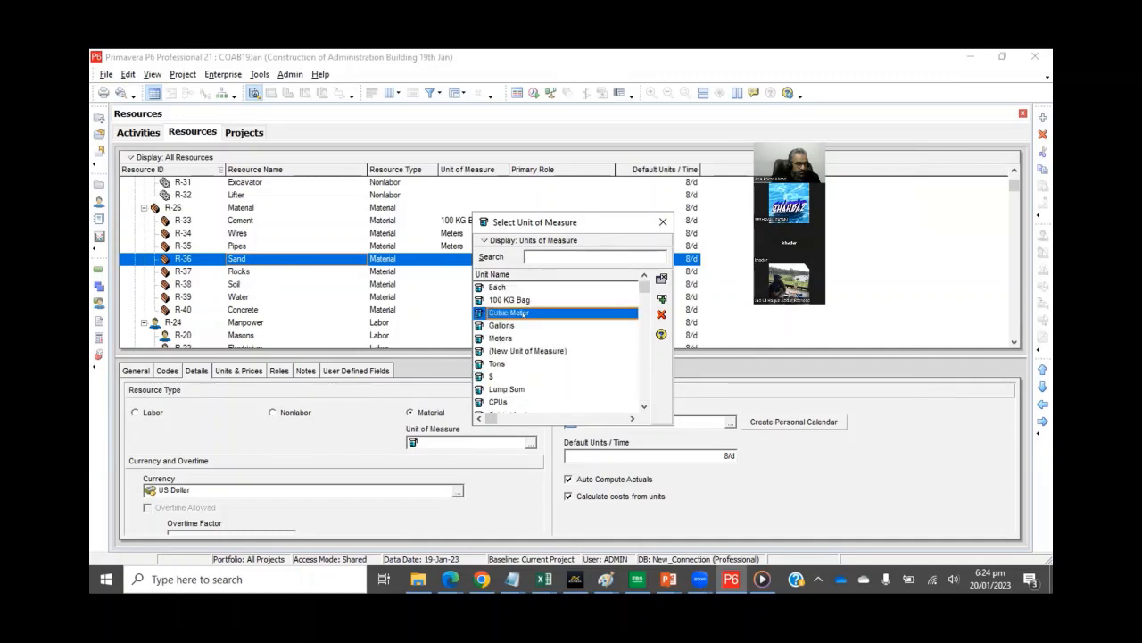
- Assign the Cubic Meter unit of measure to the Rocks and Soil material resources
key("Down")
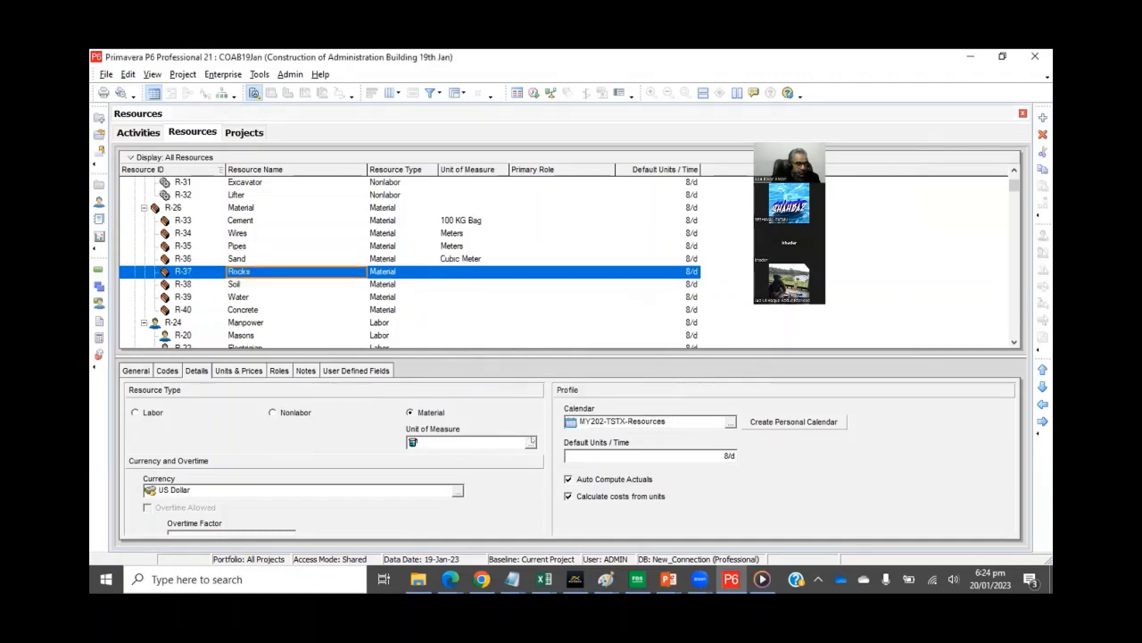
left_click(530, 442)
left_click(514, 313)
double_click(514, 314)
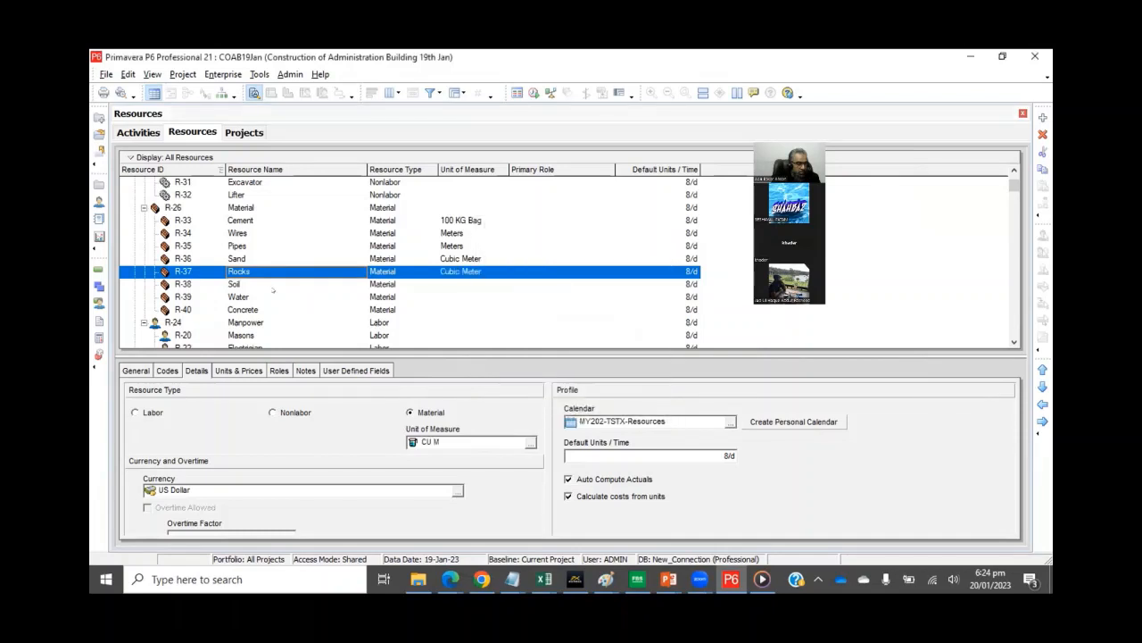
left_click(262, 283)
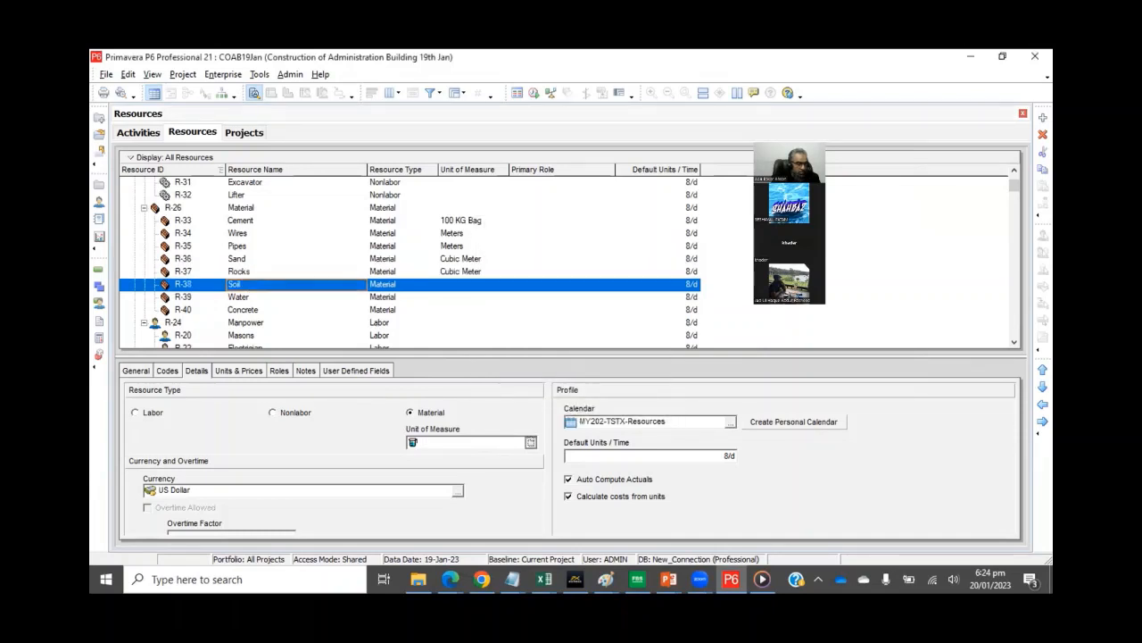
left_click(530, 442)
left_click(523, 313)
double_click(523, 312)
- Assign Gallons as the unit of measure for Water and Cubic Meter for Concrete
left_click(215, 295)
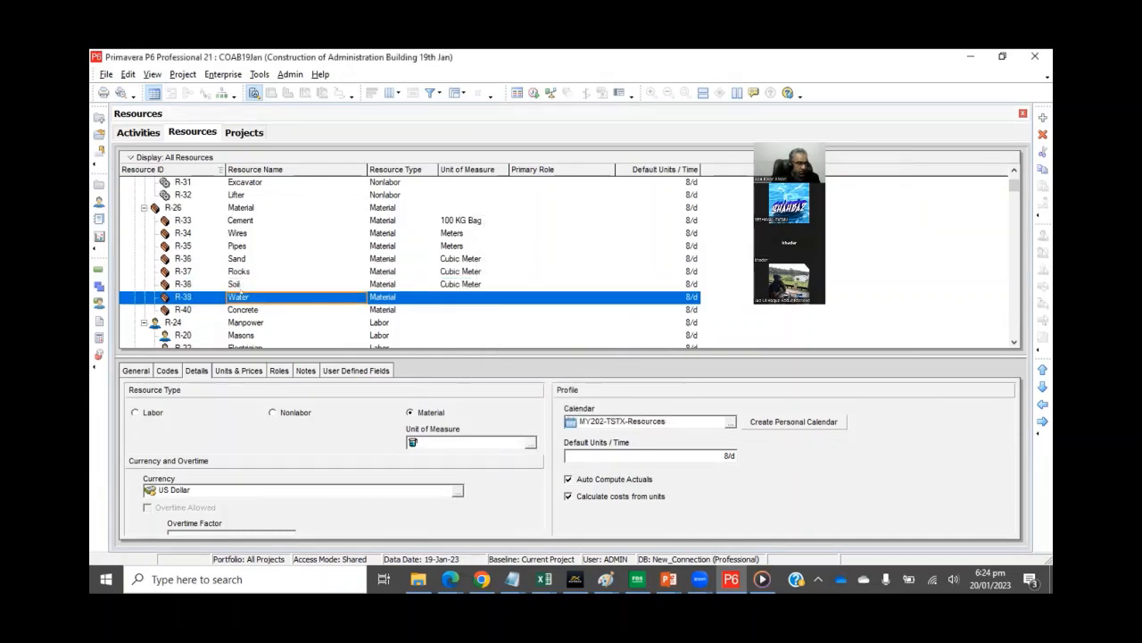
left_click(530, 441)
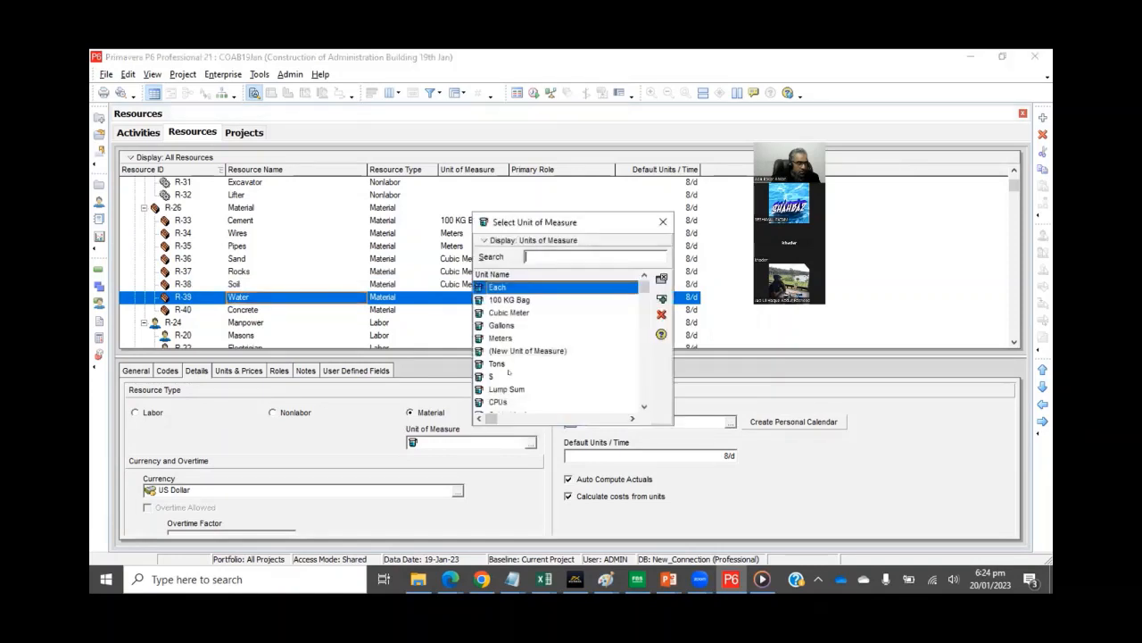
double_click(502, 325)
left_click(261, 309)
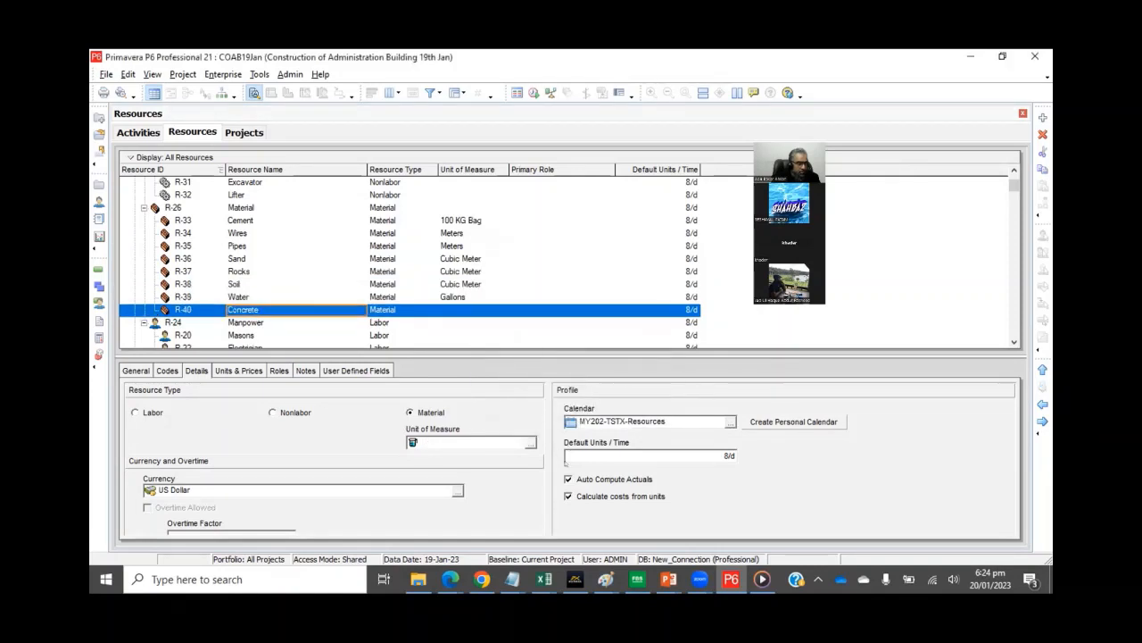
left_click(528, 442)
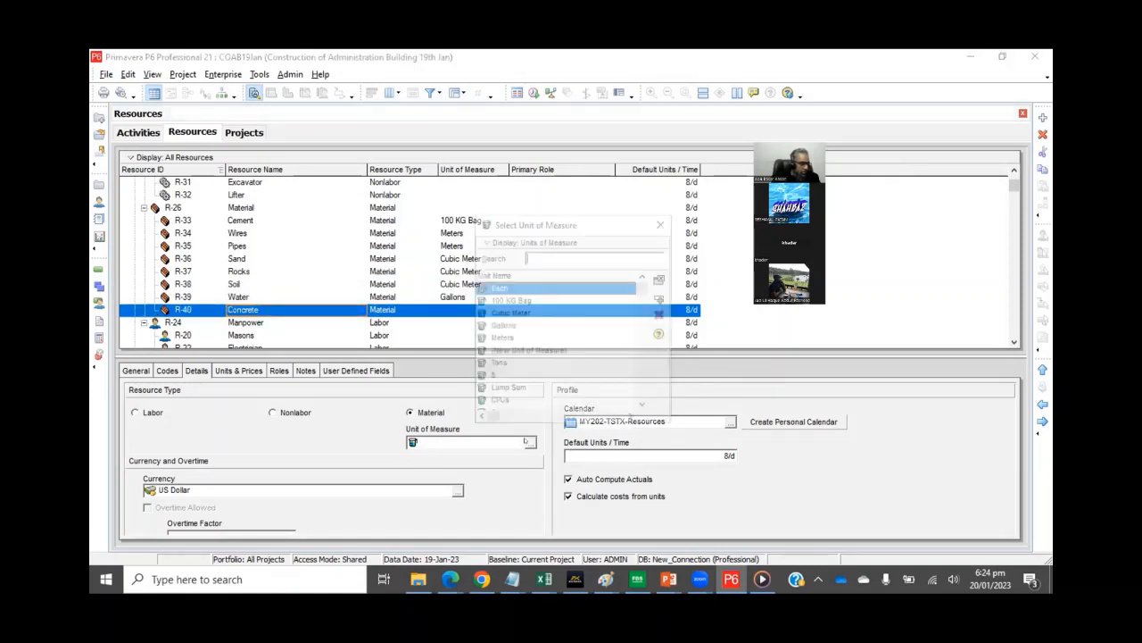
left_click(524, 312)
double_click(523, 312)
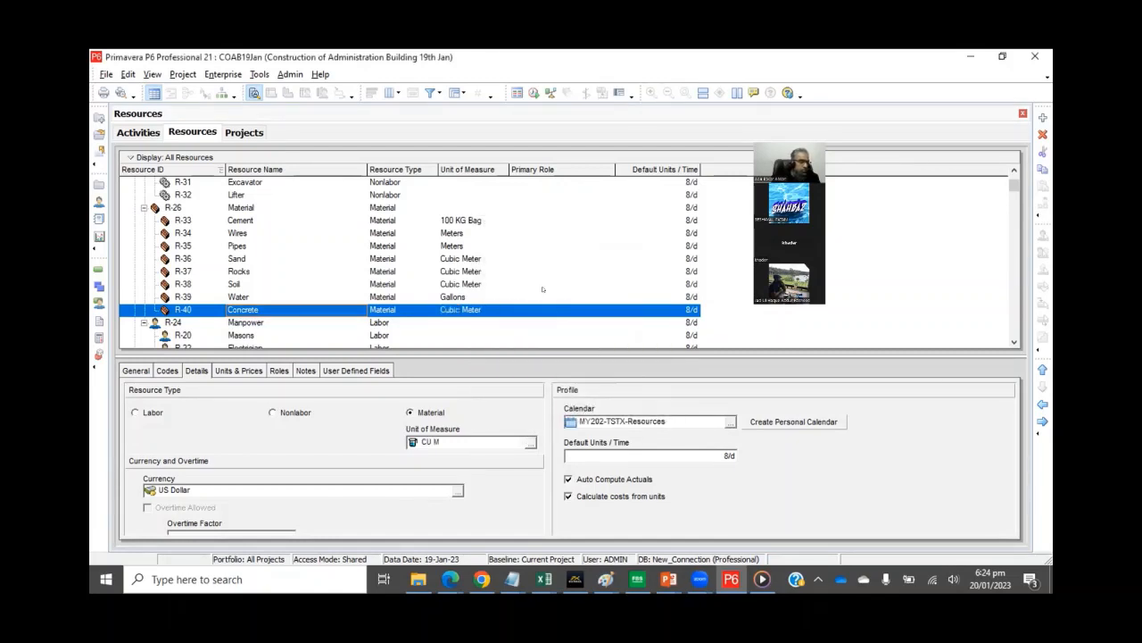